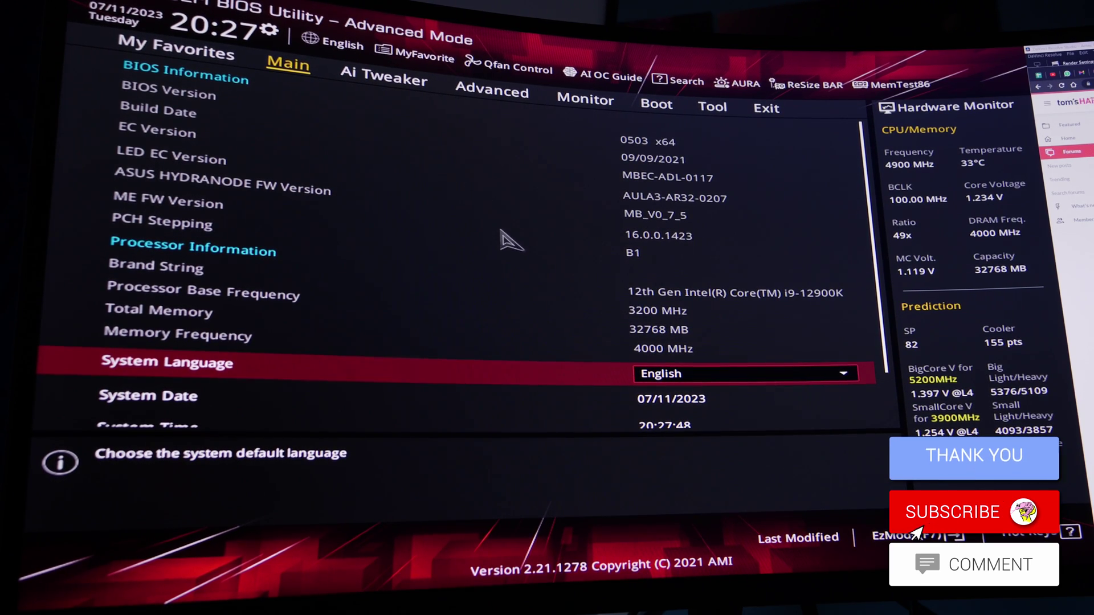
- Check the Boot Option #1 choices on the Boot page without changing them
left_click(656, 108)
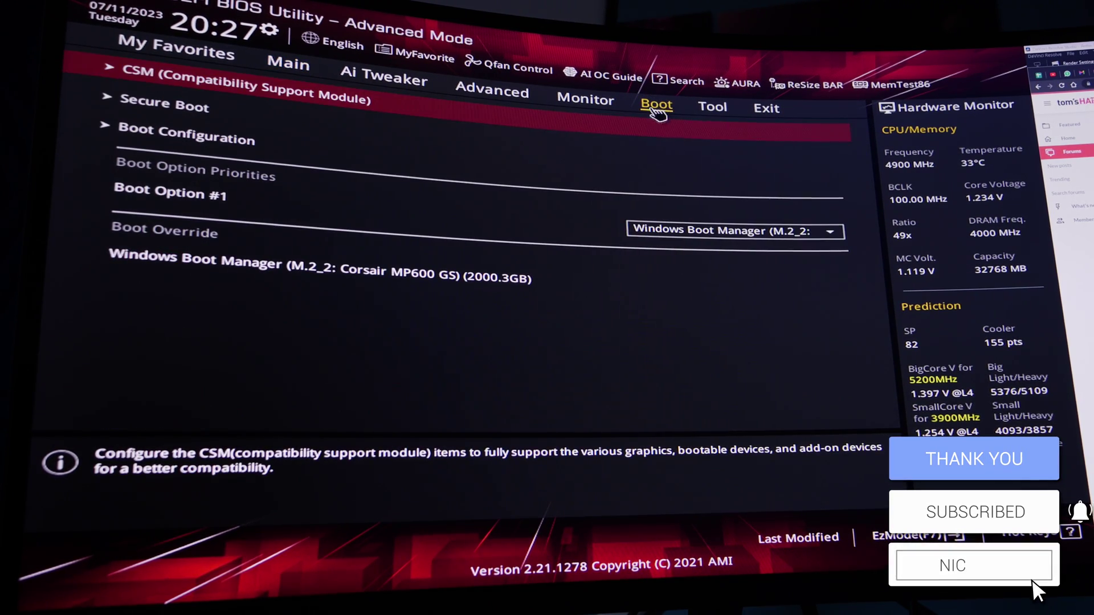
left_click(740, 231)
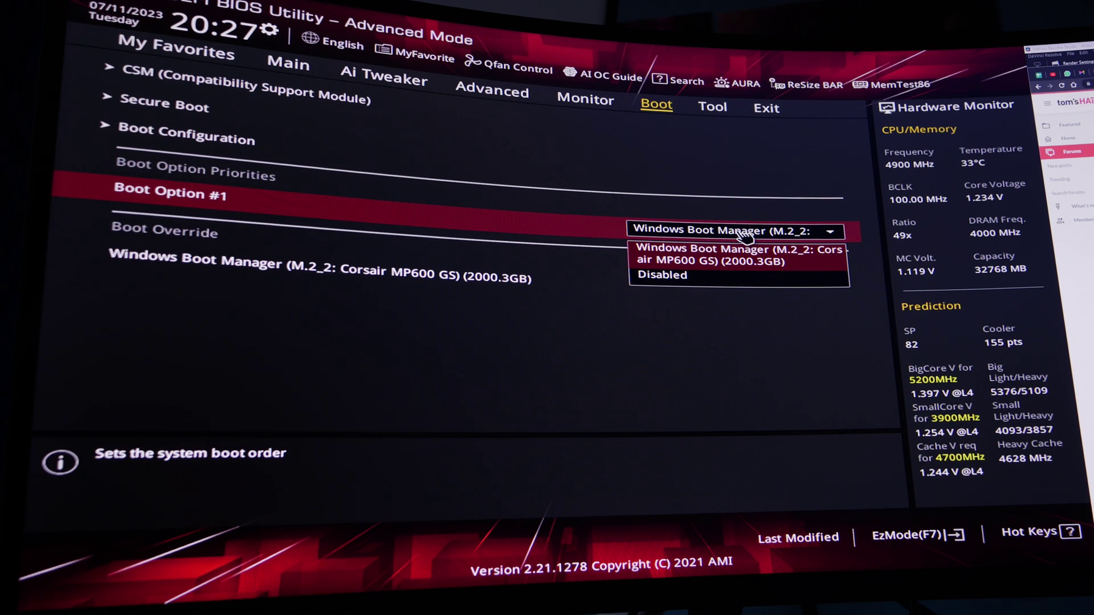
left_click(744, 233)
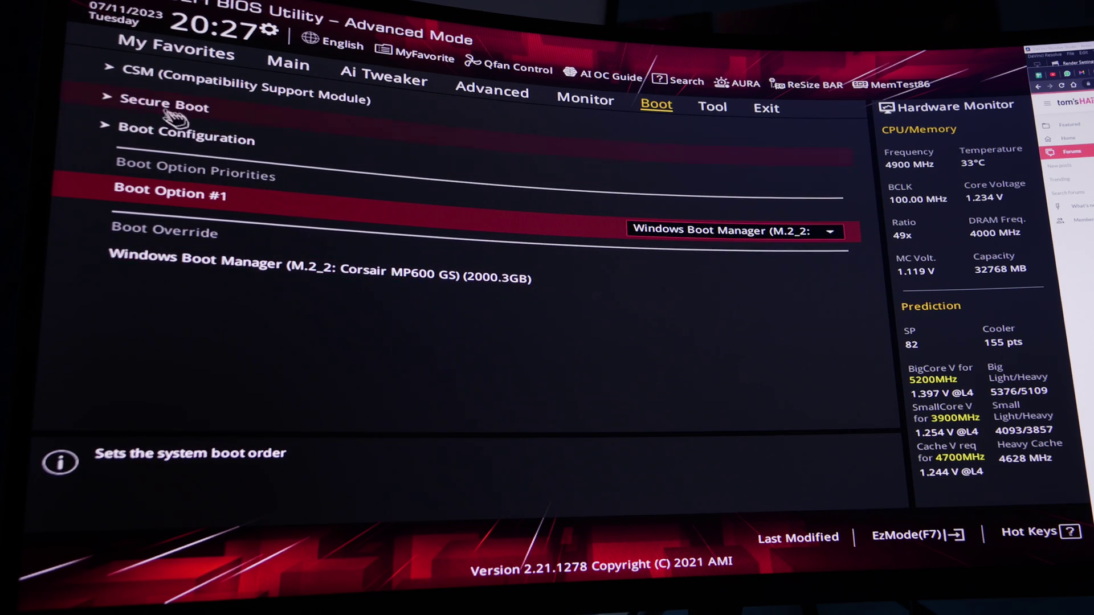
- Confirm the 2000.3 GB Corsair MP600 GS is the only drive in Advanced > NVMe Configuration
key("Left")
key("Left")
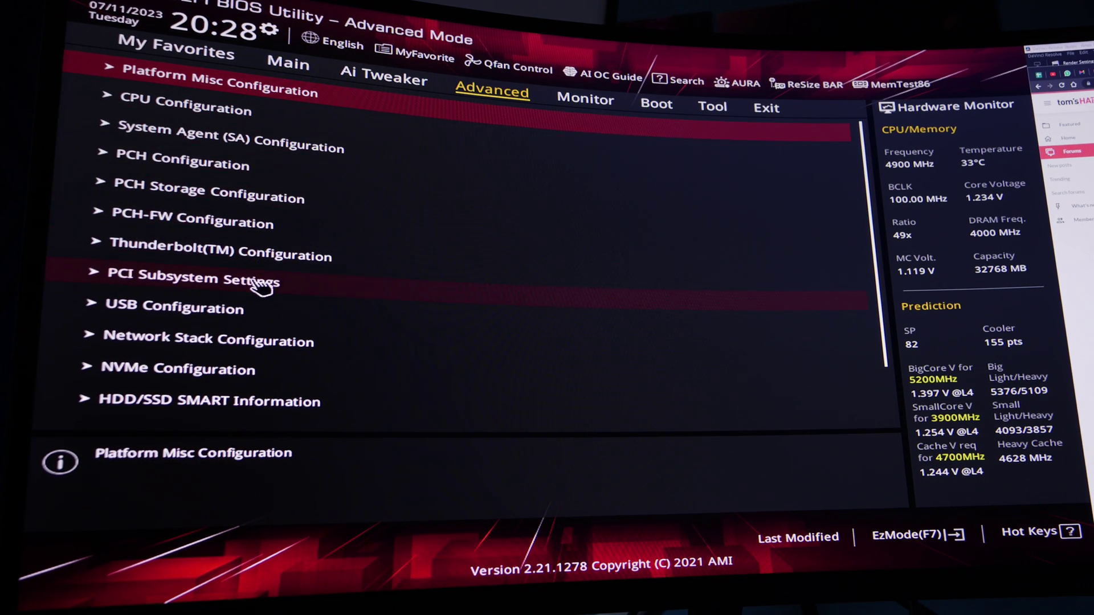
left_click(246, 380)
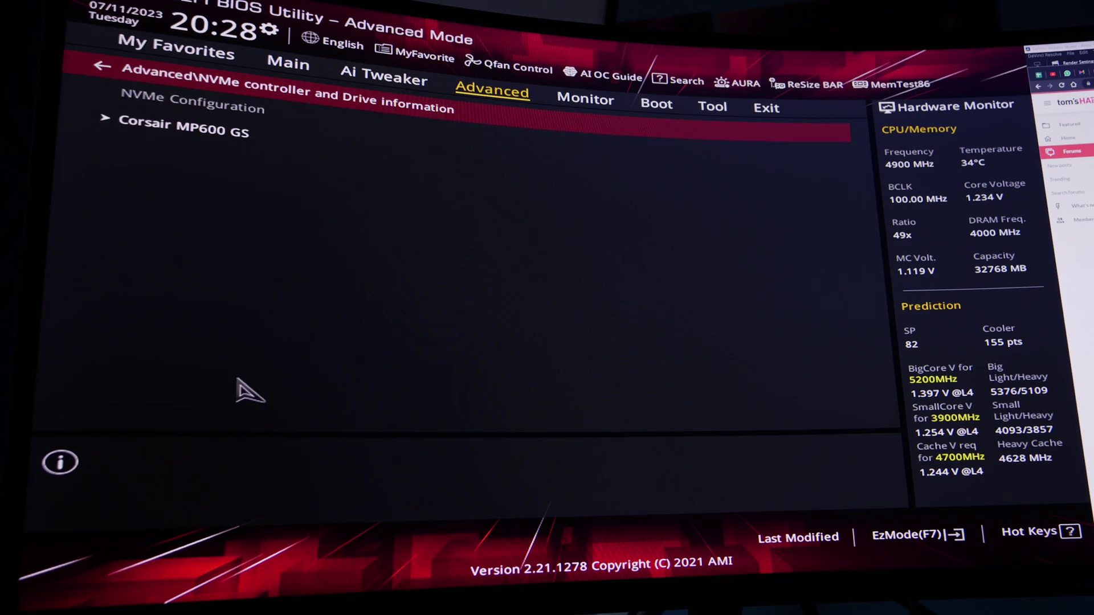
left_click(235, 124)
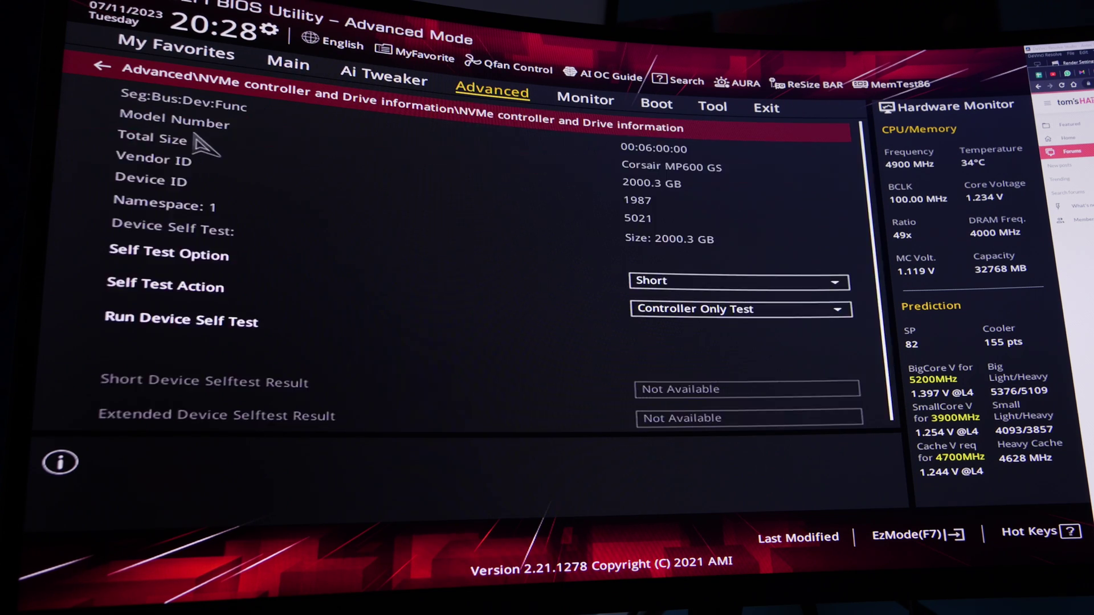
left_click(205, 79)
left_click(203, 81)
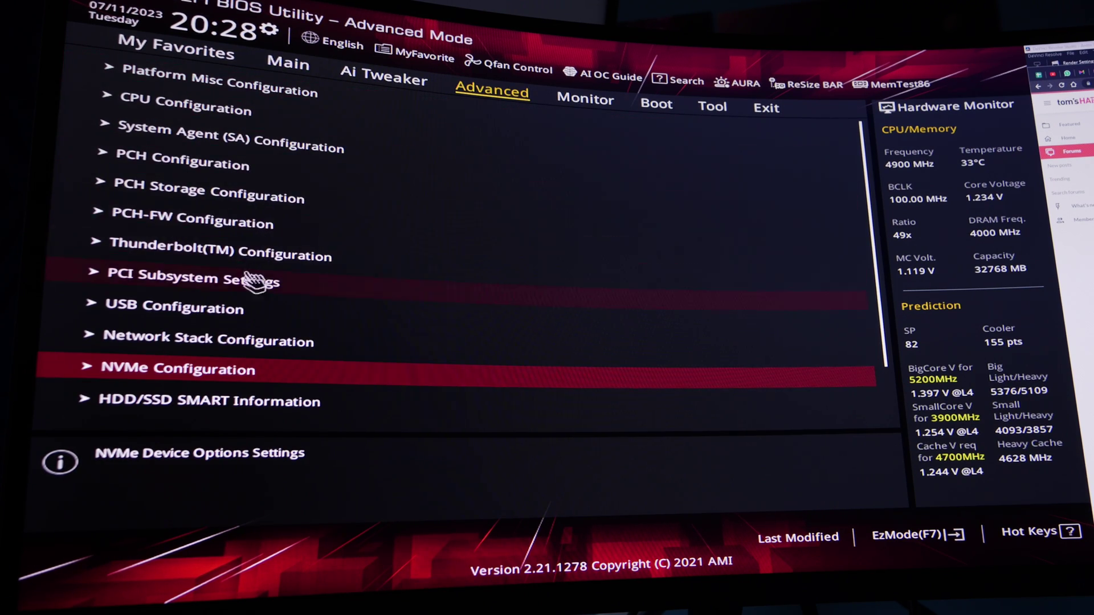
left_click(273, 195)
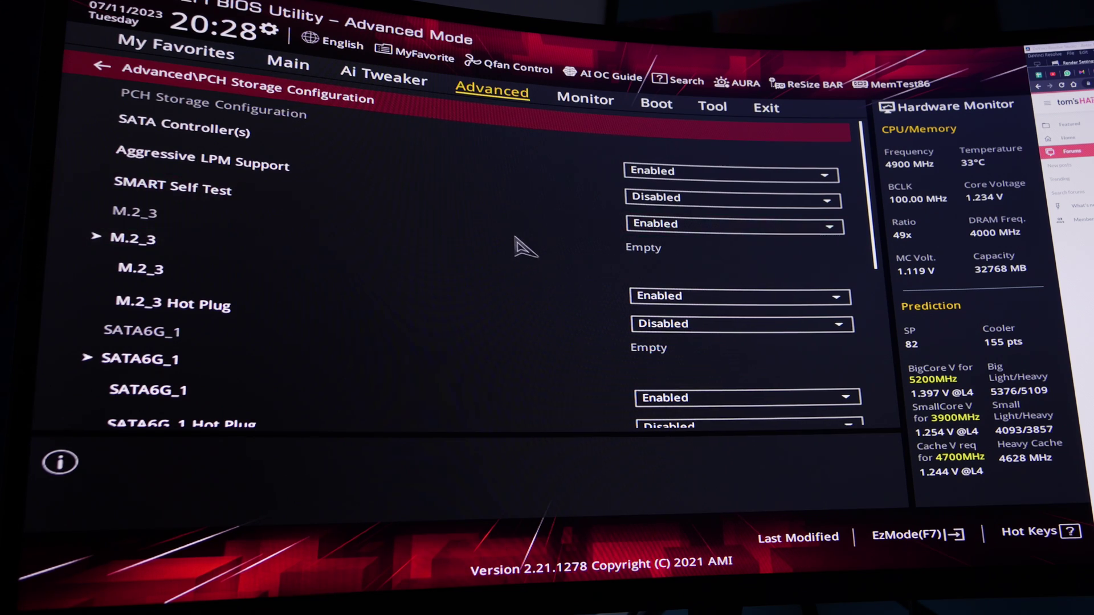
key("Down")
key("Down")
key("Down")
key("Down")
key("Down")
key("Down")
key("Down")
key("Down")
key("Down")
key("Down")
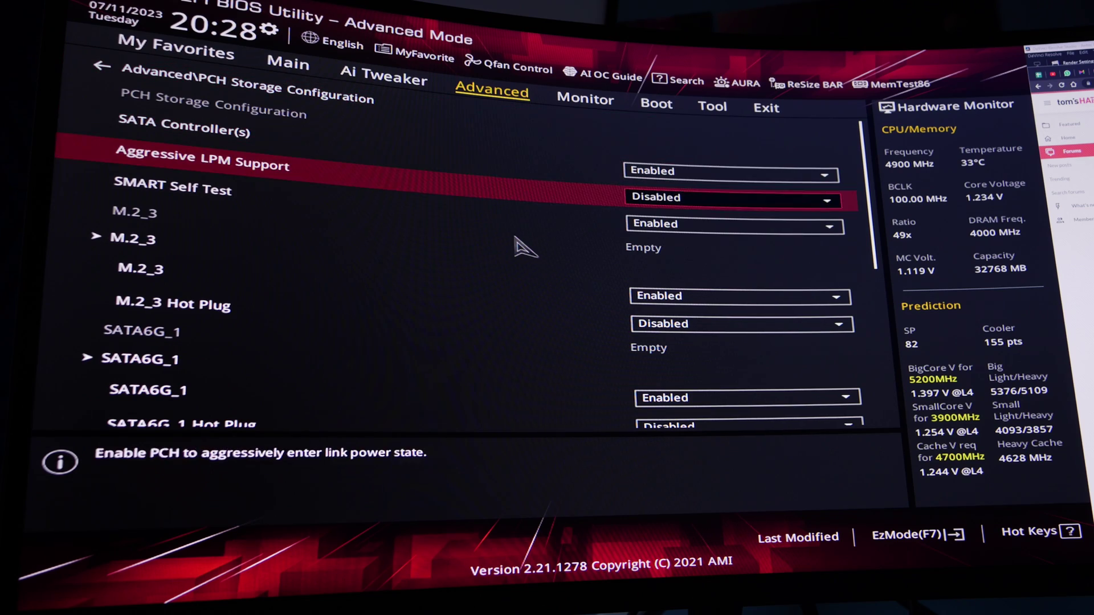
key("Down")
key("Down")
key("Down")
key("Down")
key("Down")
key("Down")
key("Down")
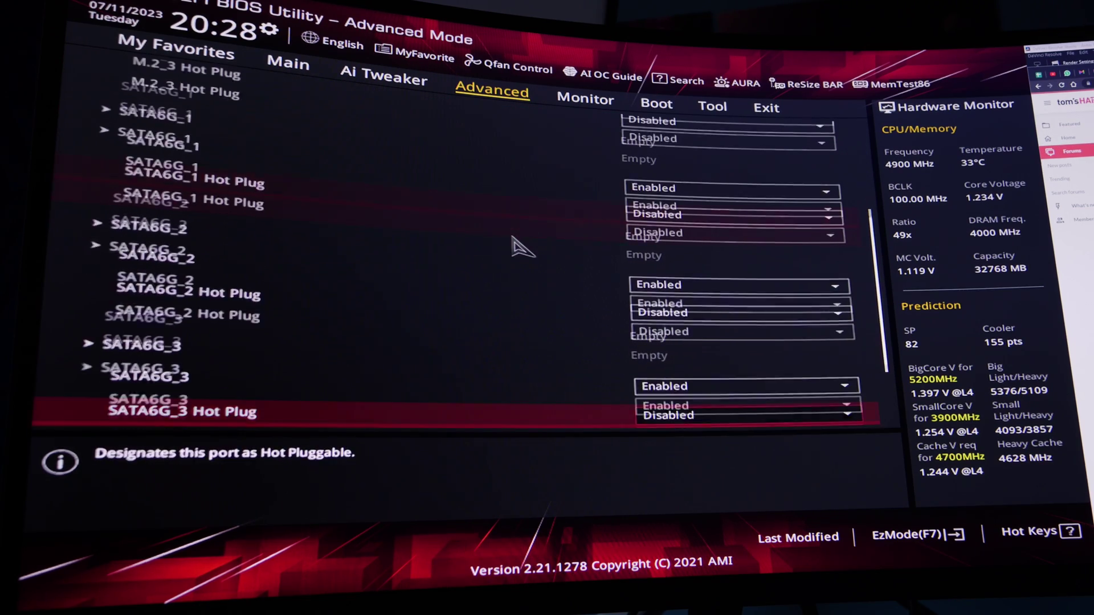
key("Up")
key("Up")
key("Up")
key("Up")
key("Up")
key("Up")
key("Up")
key("Up")
key("Up")
key("Up")
key("Up")
key("Up")
key("Up")
key("Up")
key("Up")
key("Up")
key("Up")
key("Up")
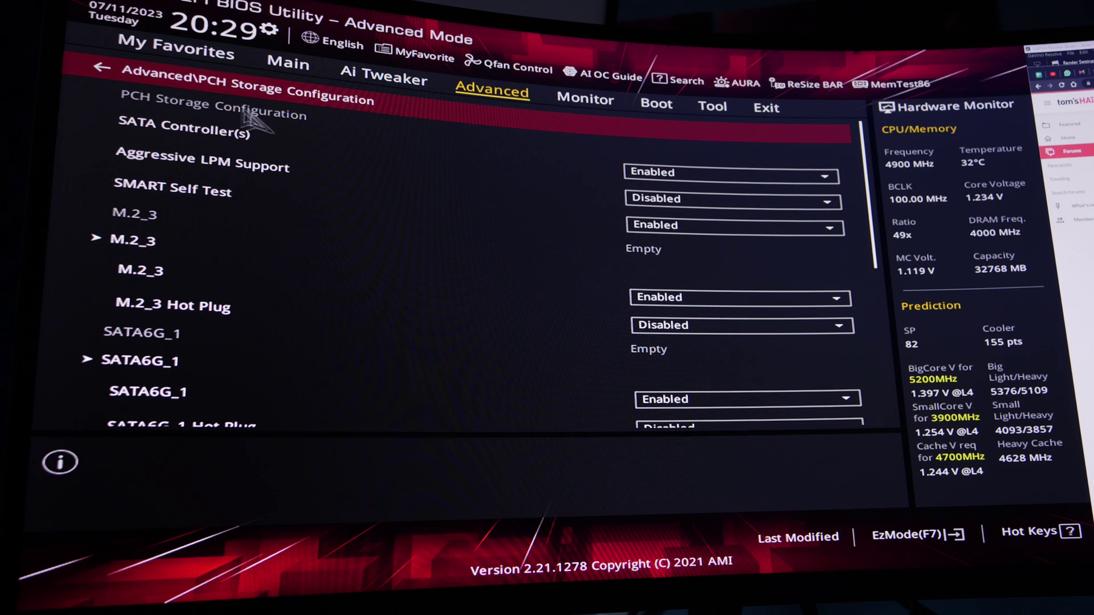
left_click(220, 84)
left_click(291, 166)
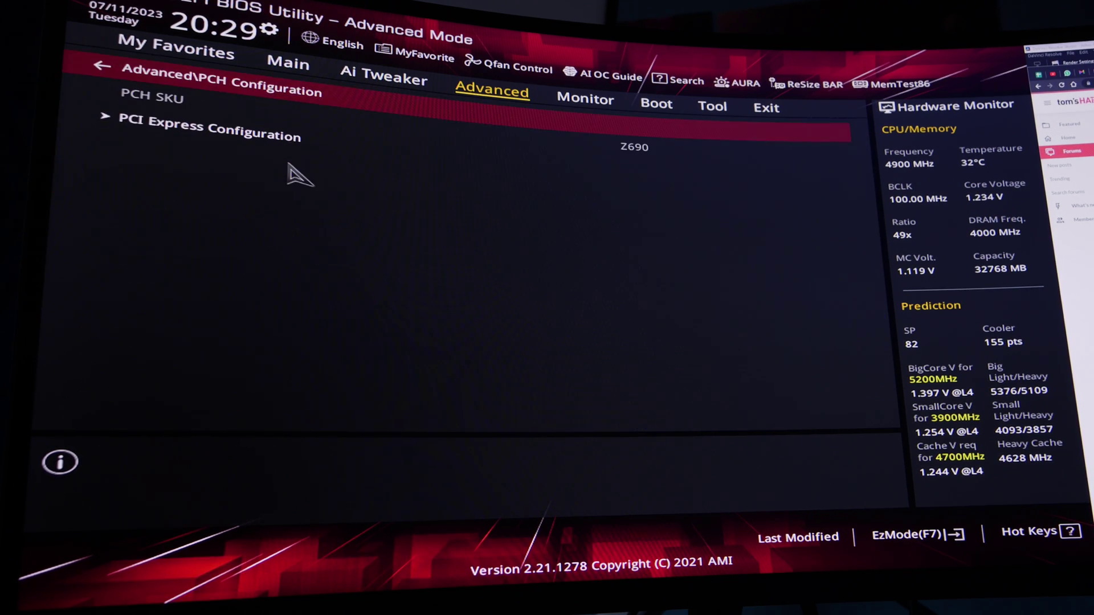
left_click(295, 145)
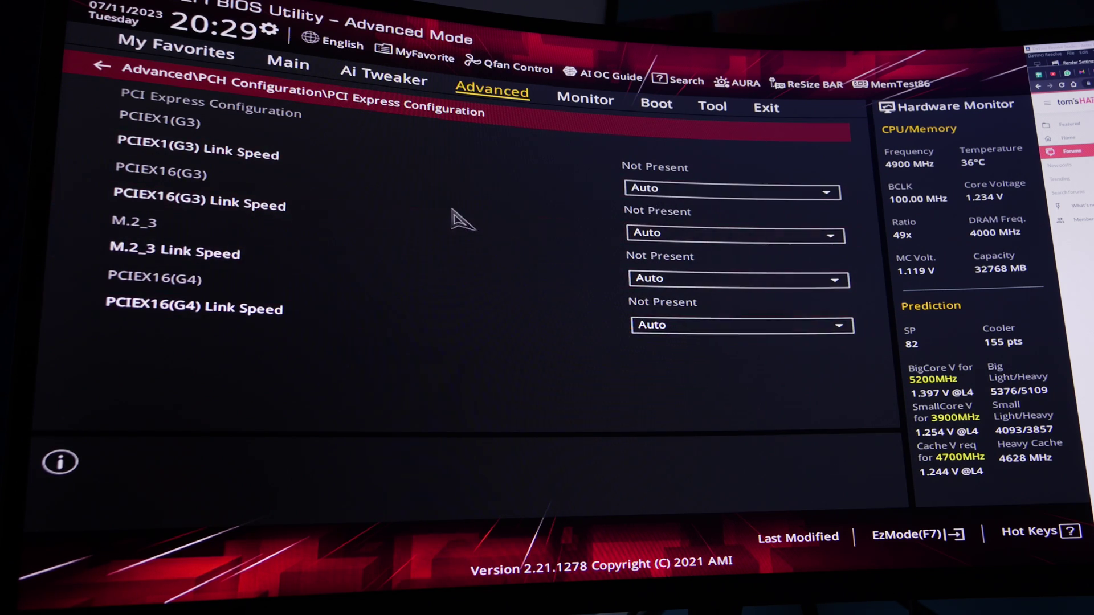
left_click(331, 98)
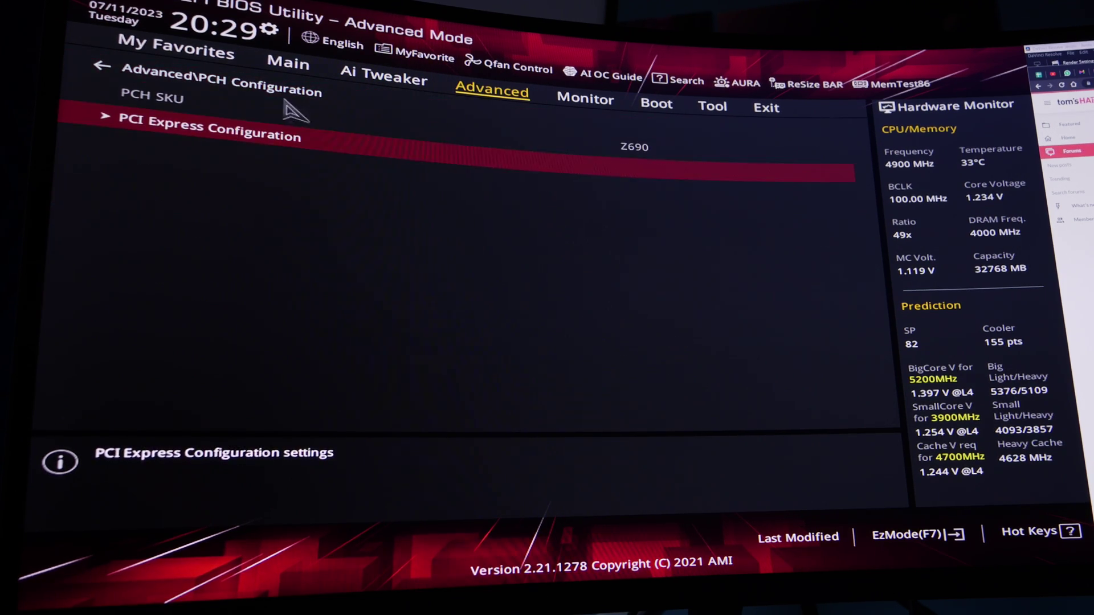
left_click(247, 86)
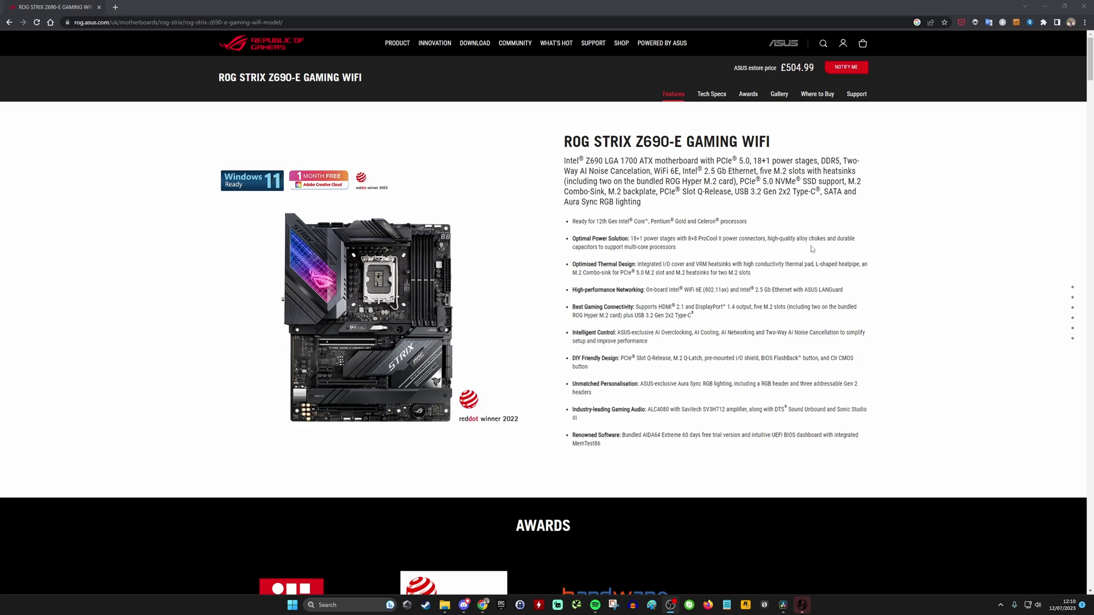
- Locate BIOS version 2602, dated 2023/07/06, under the board's Support > Driver & Tools > BIOS & FIRMWARE
left_click(857, 95)
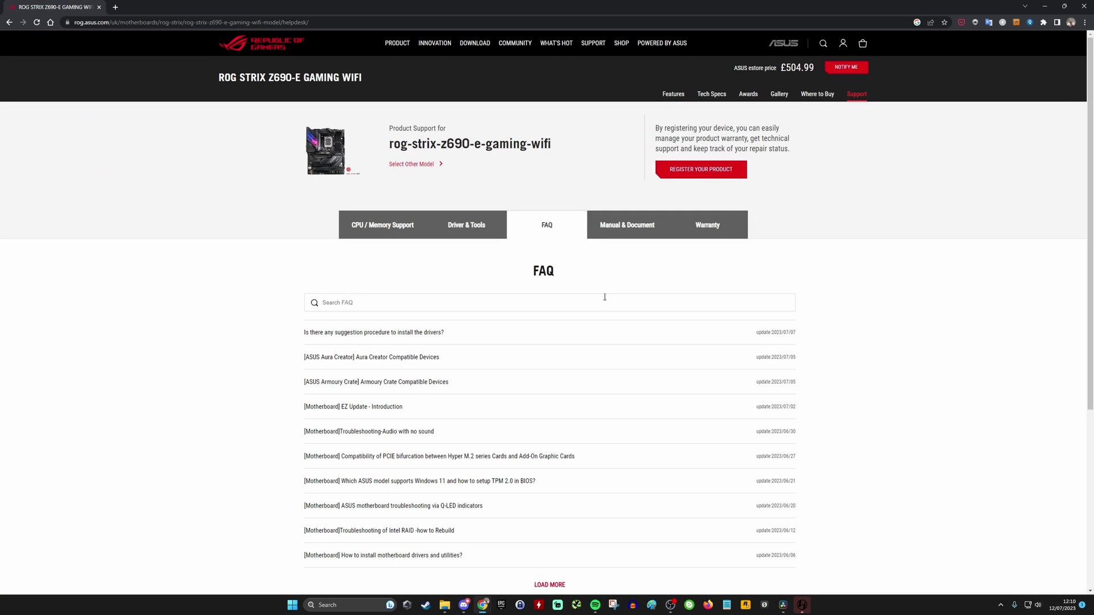
left_click(474, 225)
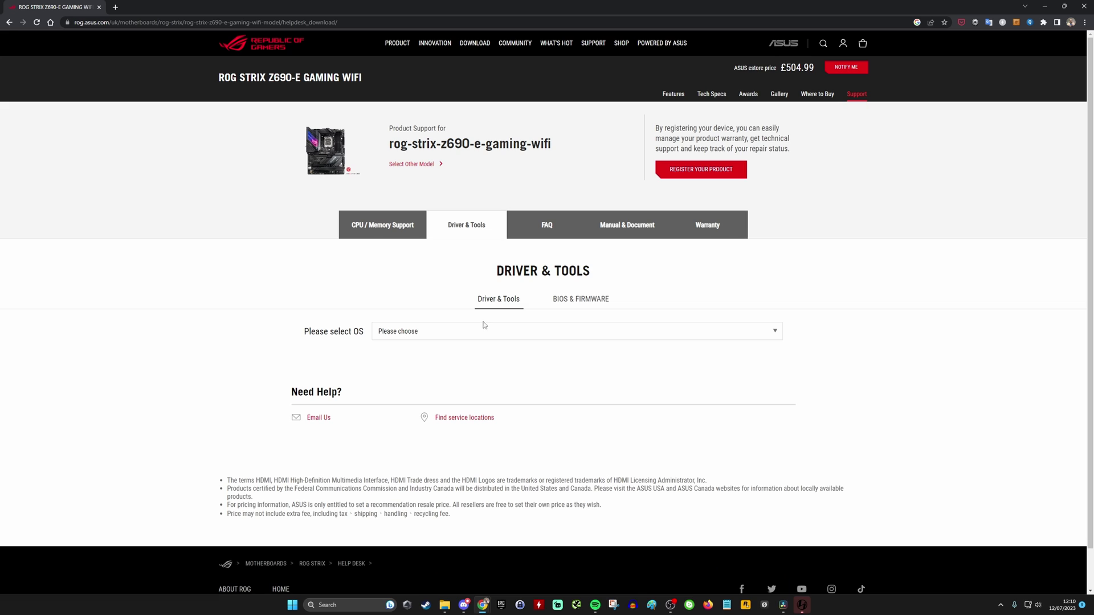
left_click(580, 299)
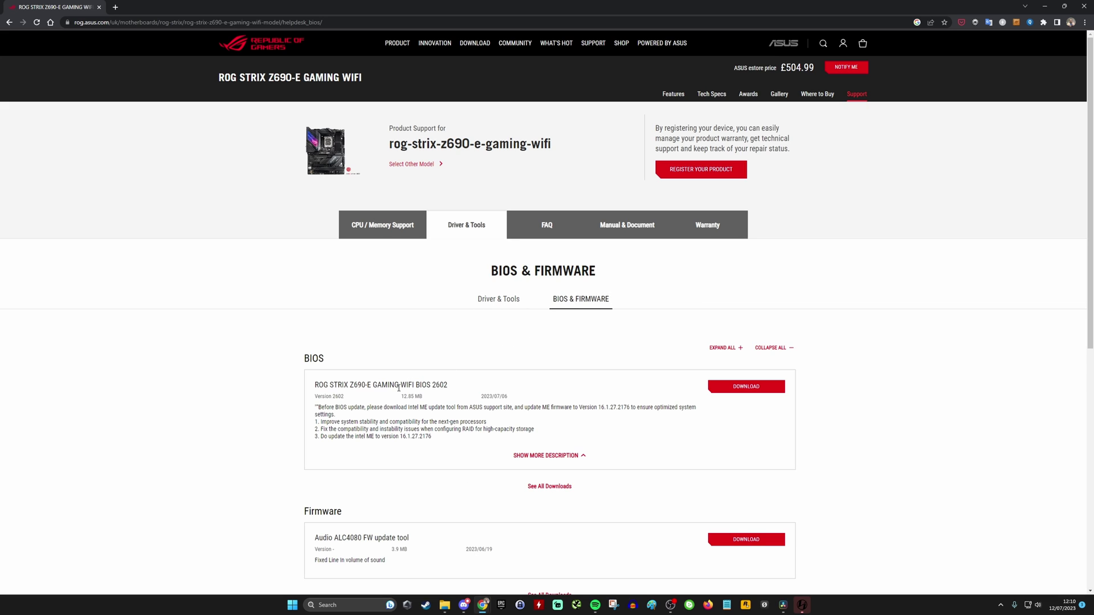
scroll(399, 388, "down", 2)
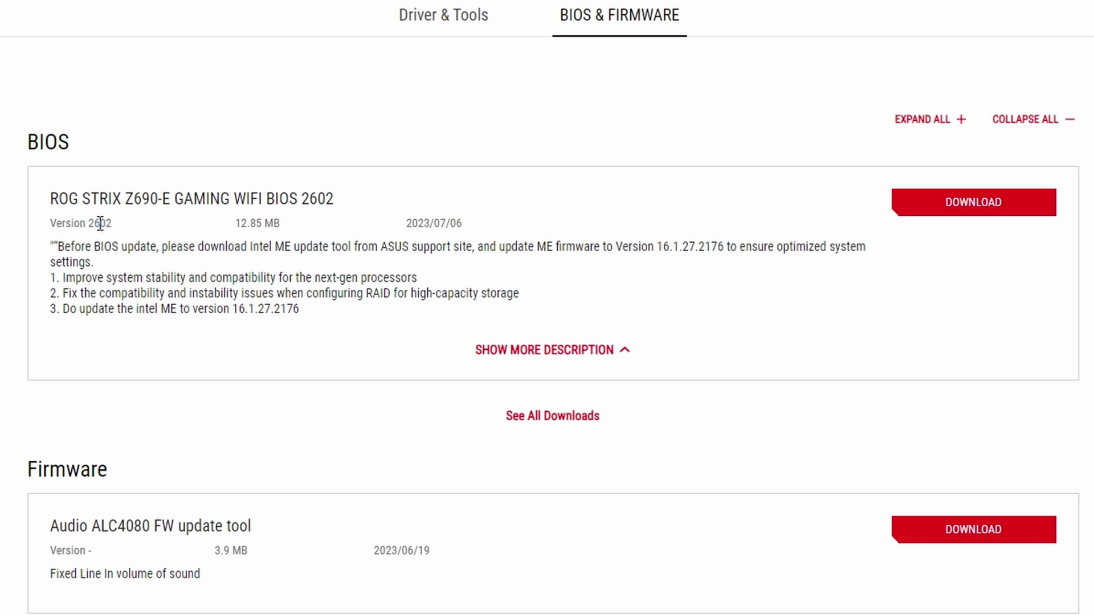
double_click(338, 268)
left_click_drag(406, 227, 512, 236)
left_click(764, 338)
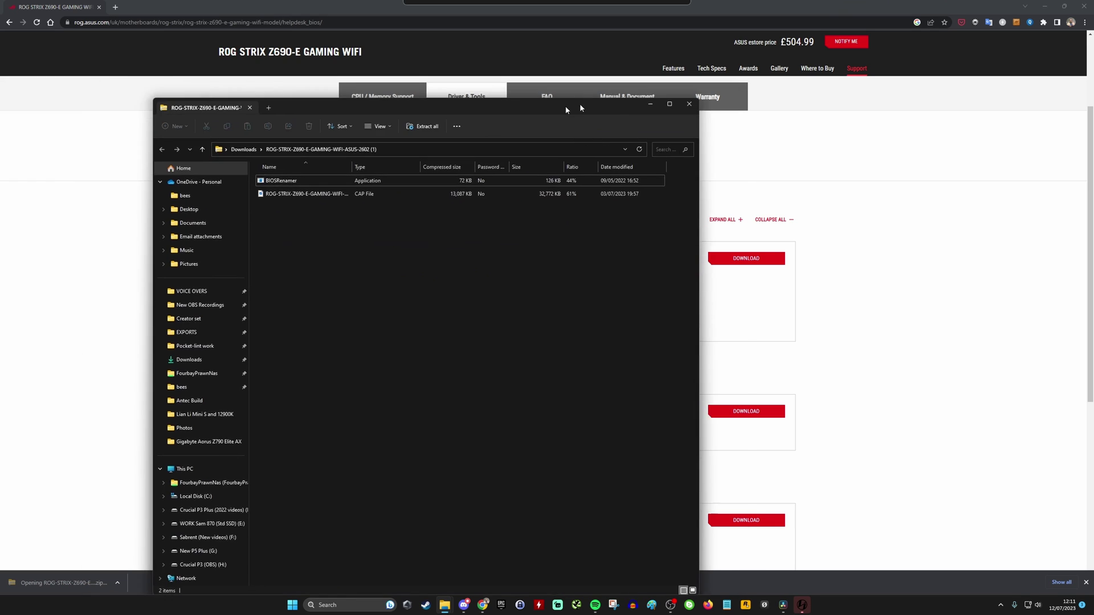
- Find the required Flashback file name SZ690E in the BIOS 2602 release notes
left_click_drag(580, 104, 620, 57)
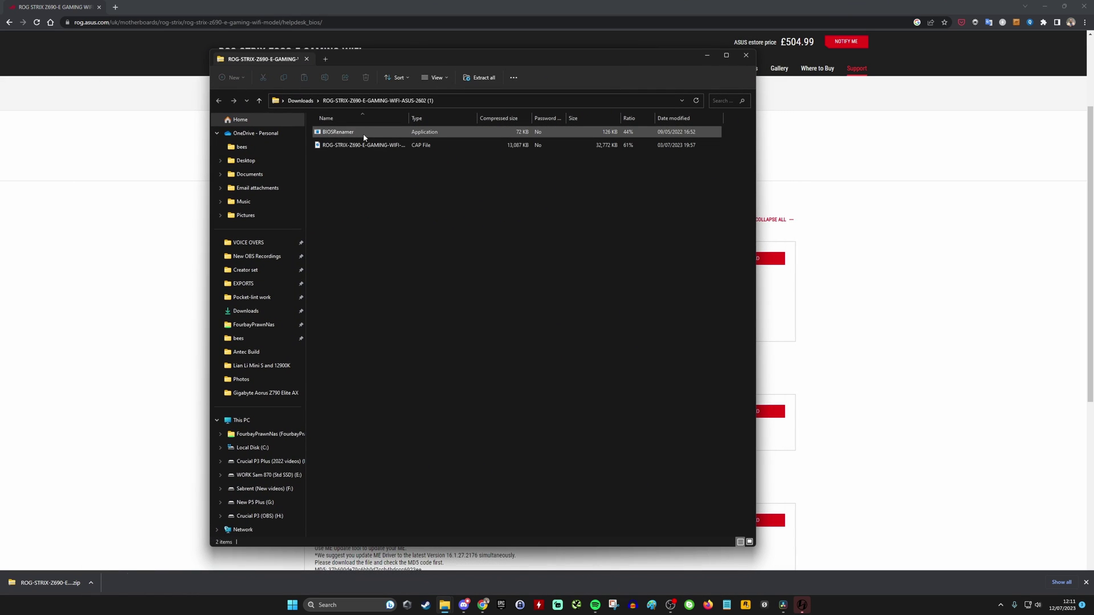
left_click_drag(538, 60, 46, 75)
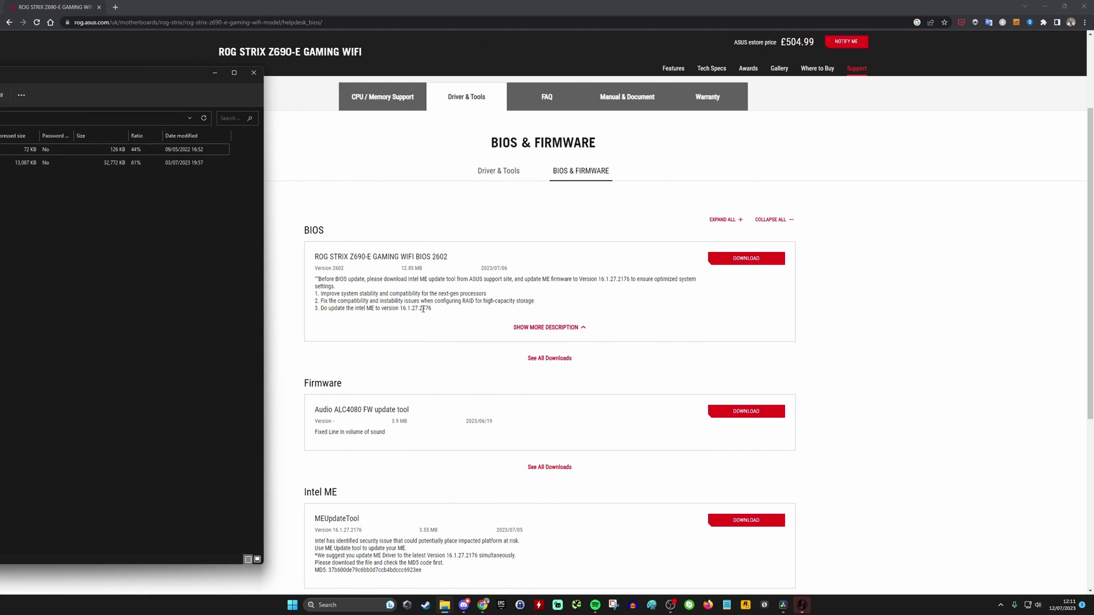
left_click(529, 329)
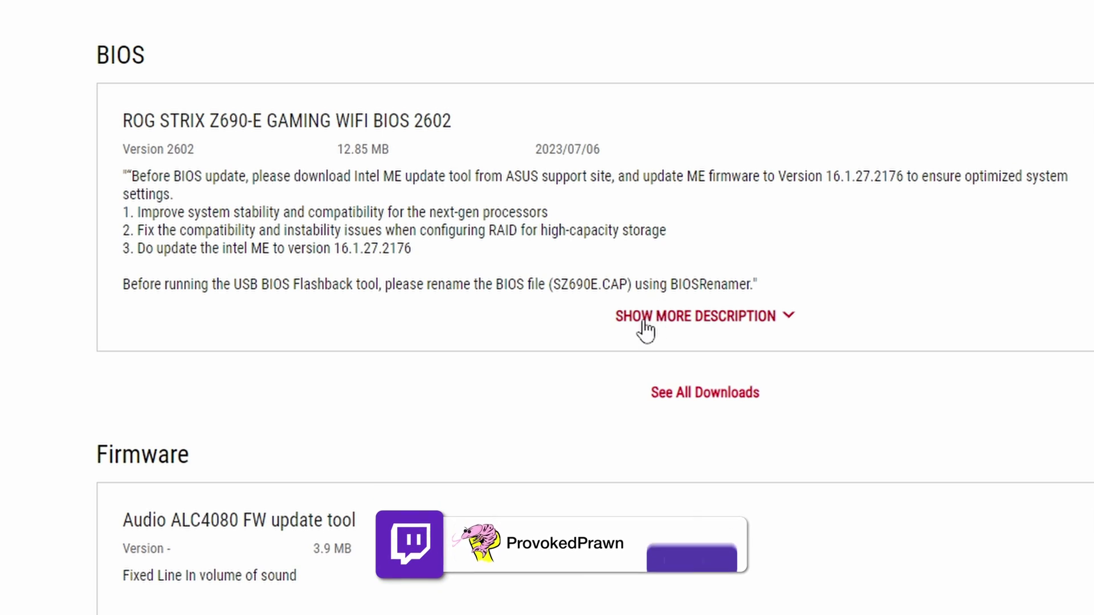
triple_click(188, 283)
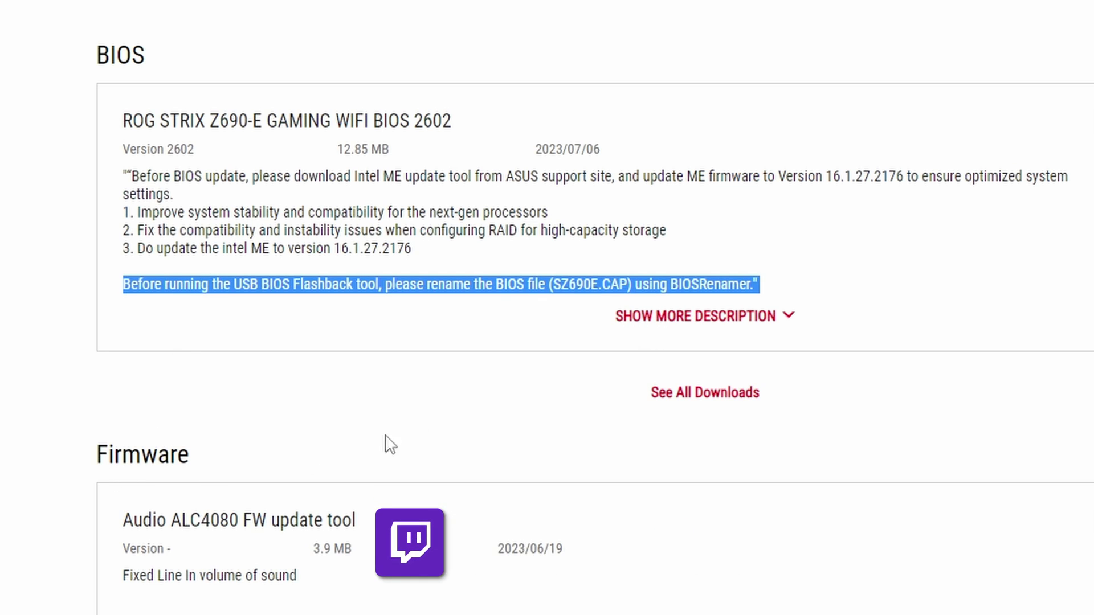
left_click(557, 287)
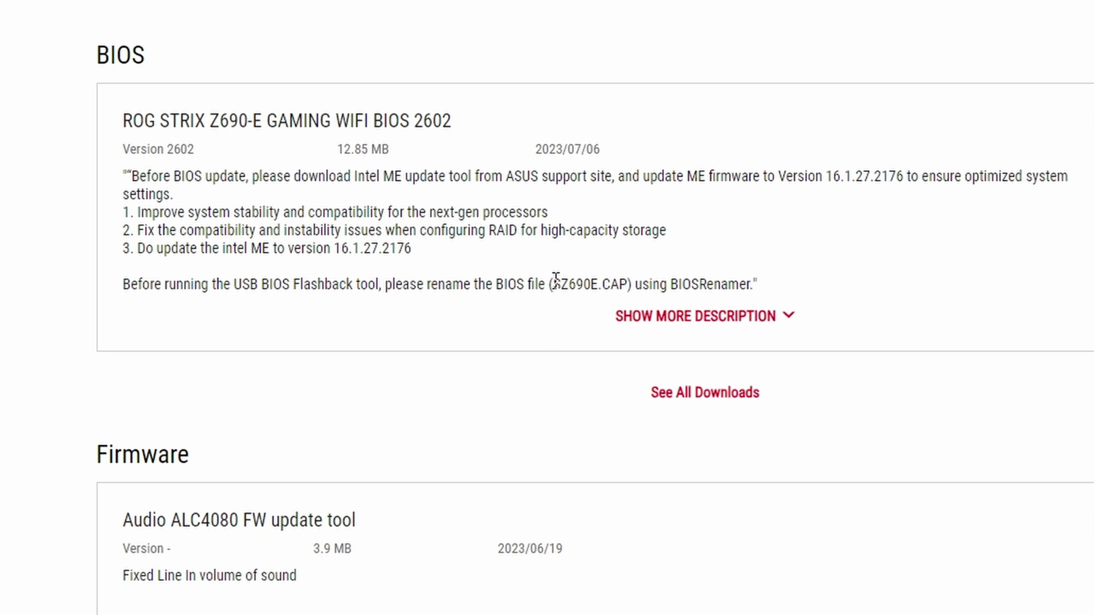
left_click_drag(553, 284, 629, 284)
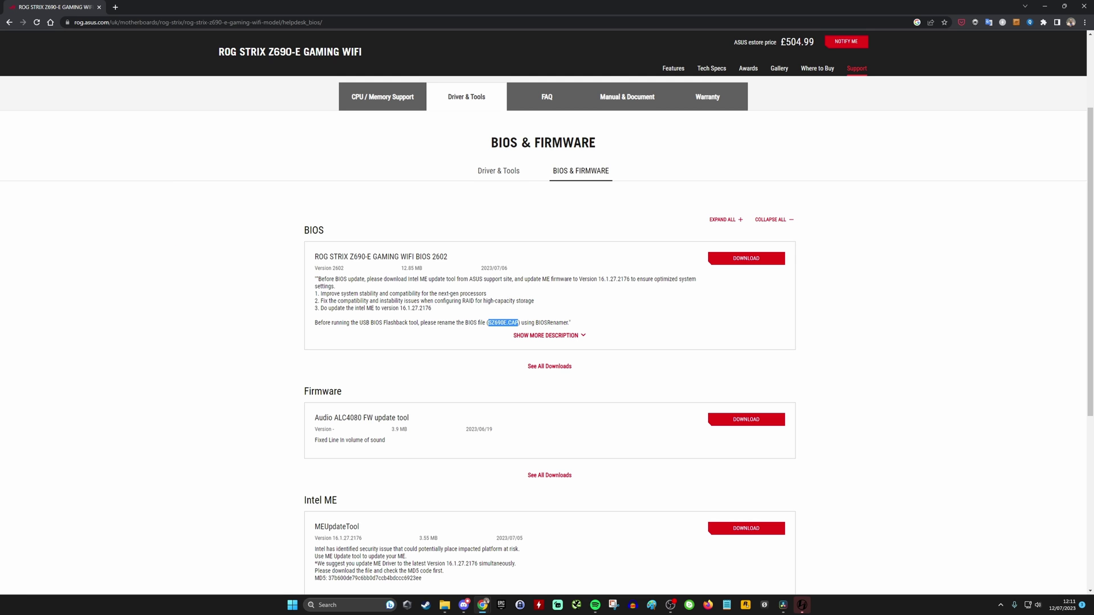
- Extract the BIOS archive and run BIOSRenamer to rename the CAP file to SZ690E.CAP
key("alt+Tab")
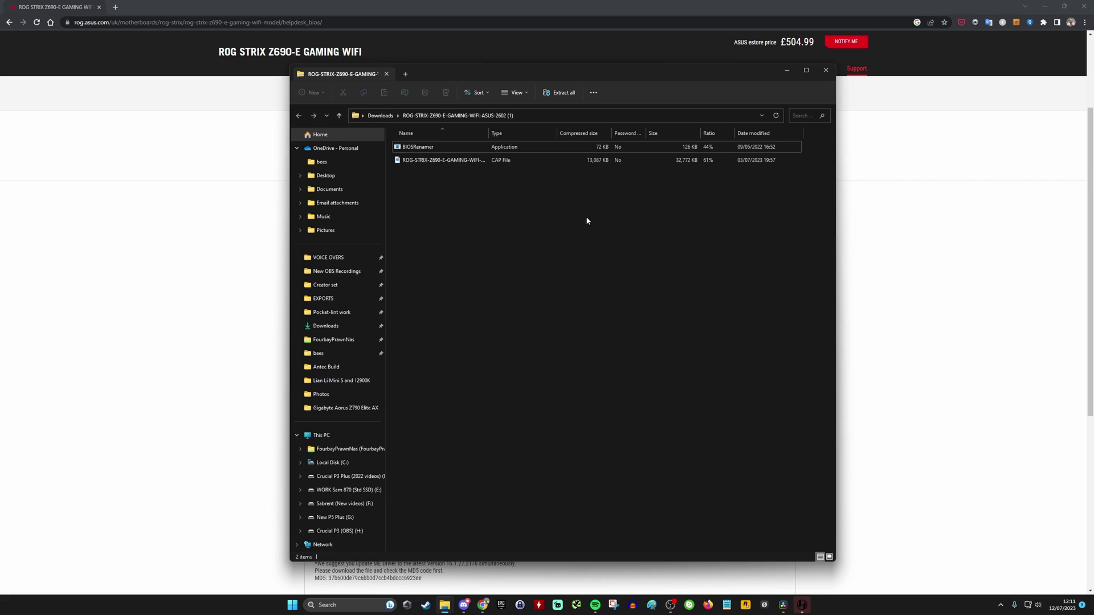
left_click(568, 96)
left_click(623, 384)
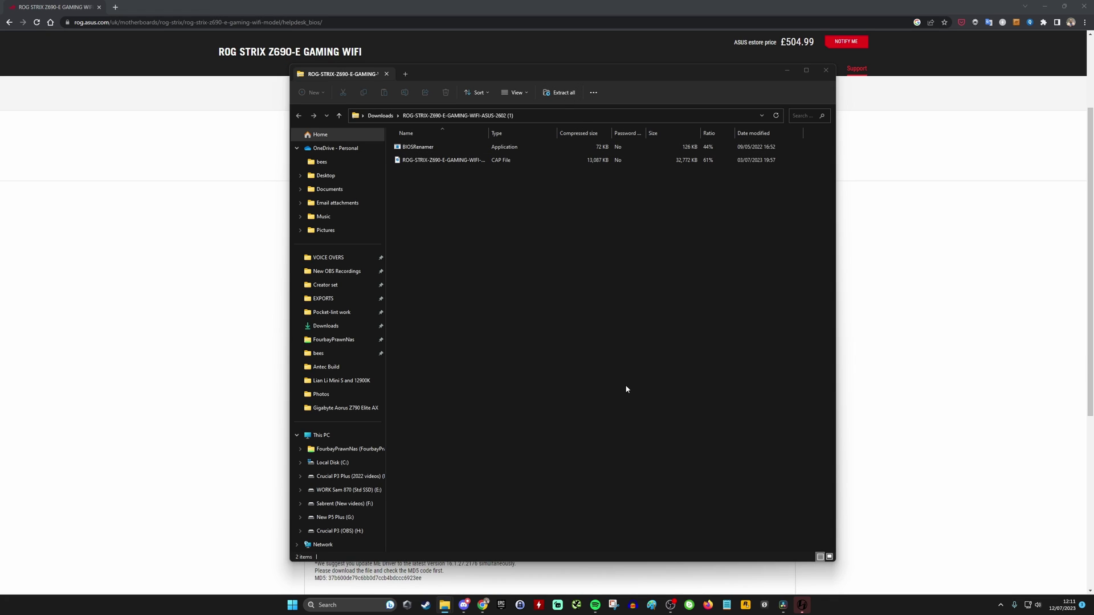
double_click(420, 173)
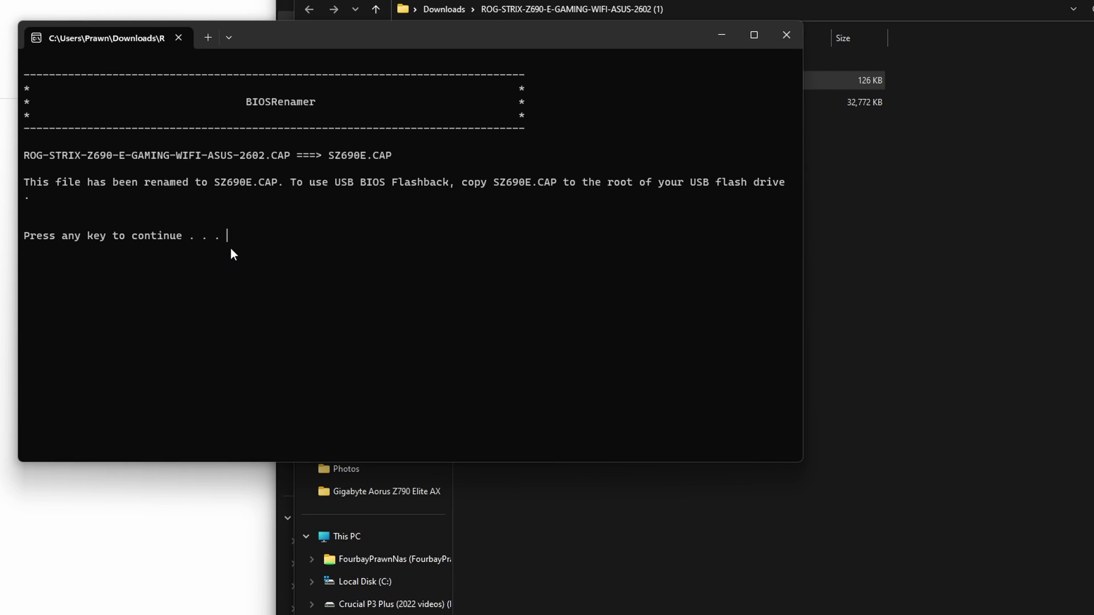
key("Return")
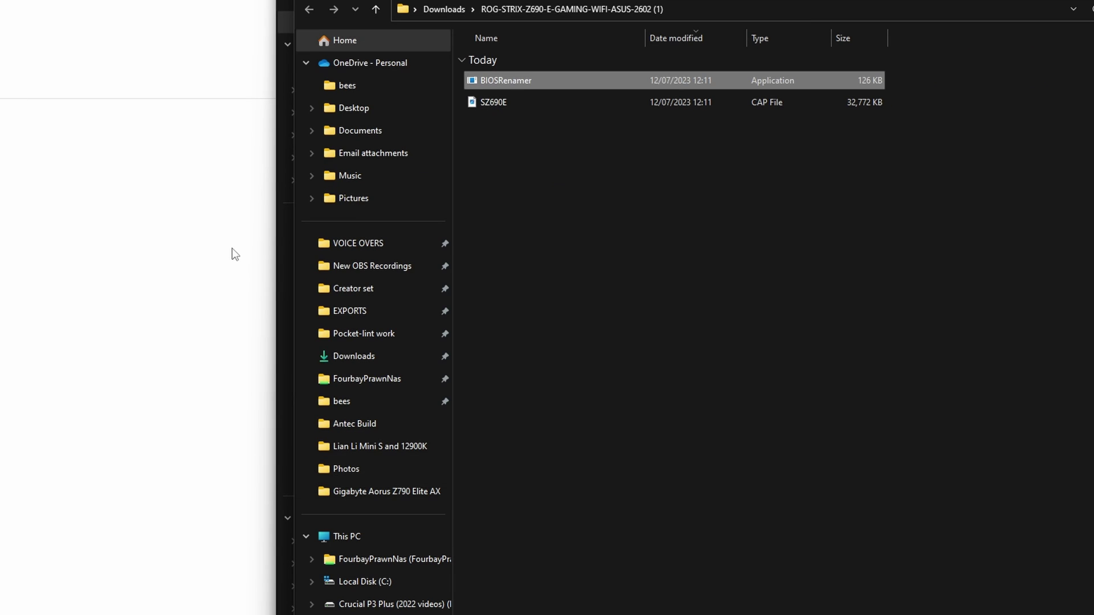
left_click(533, 109)
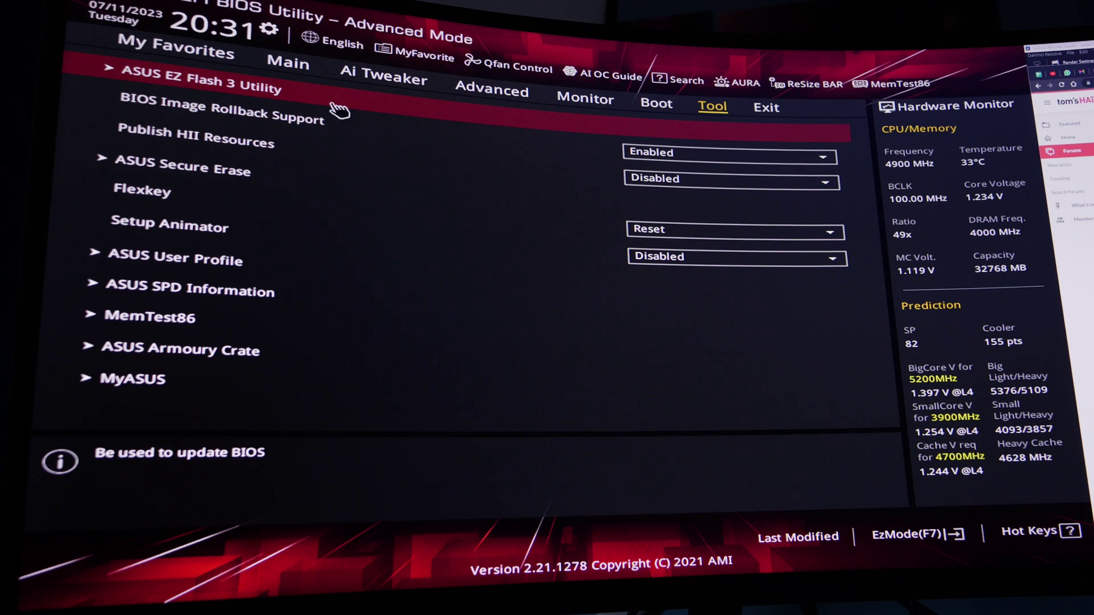
- Launch ASUS EZ Flash 3 Utility from the Tool page to list the available storage devices
left_click(294, 98)
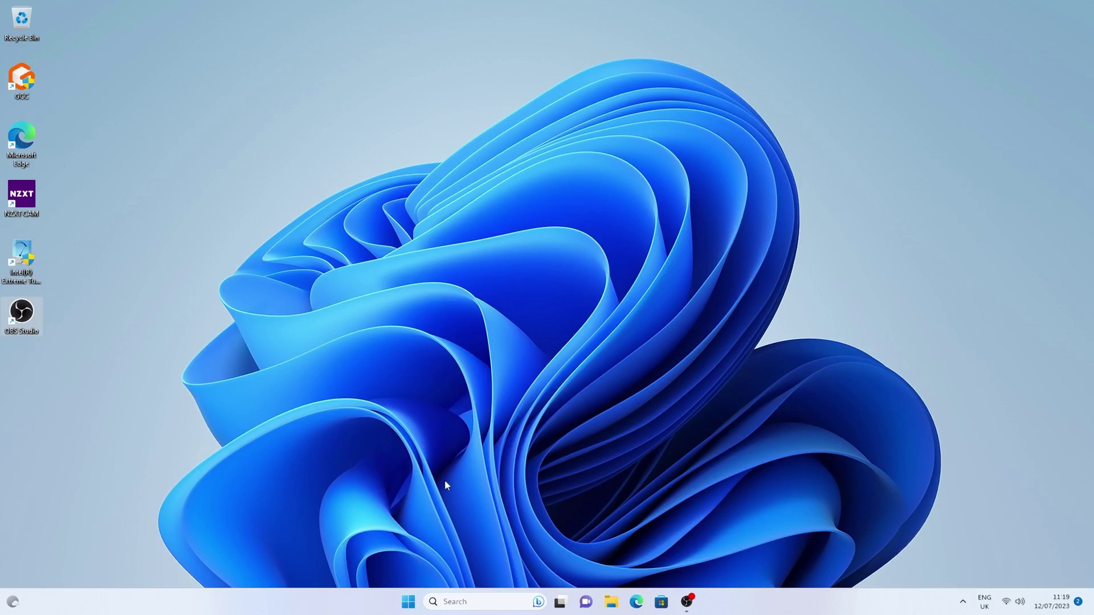
key("super")
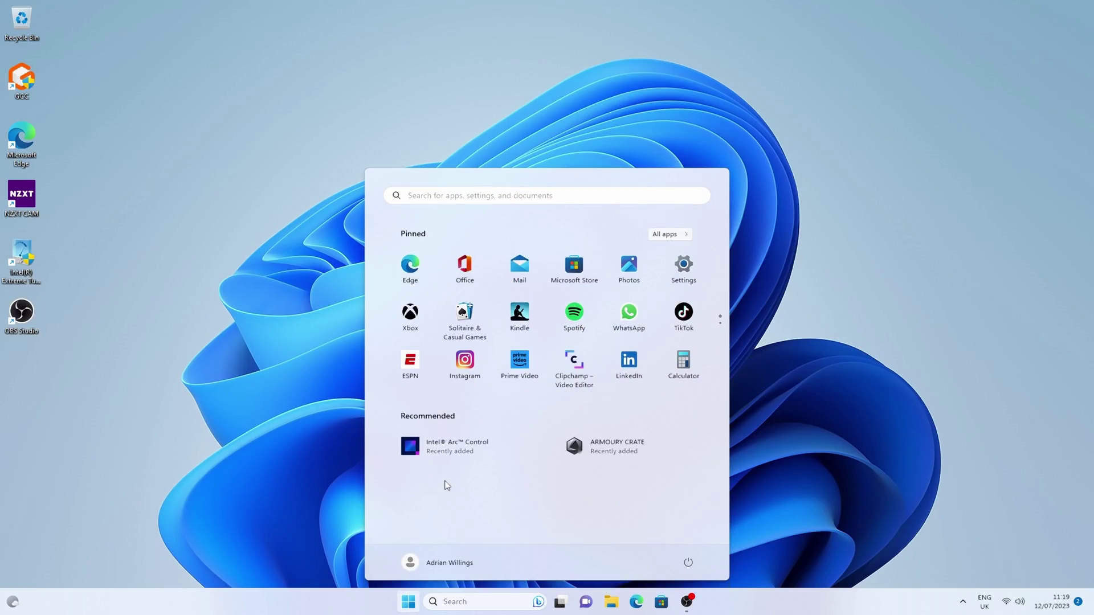
- Search the Start menu for 'drive man' and open Create and format hard disk partitions
type("drive")
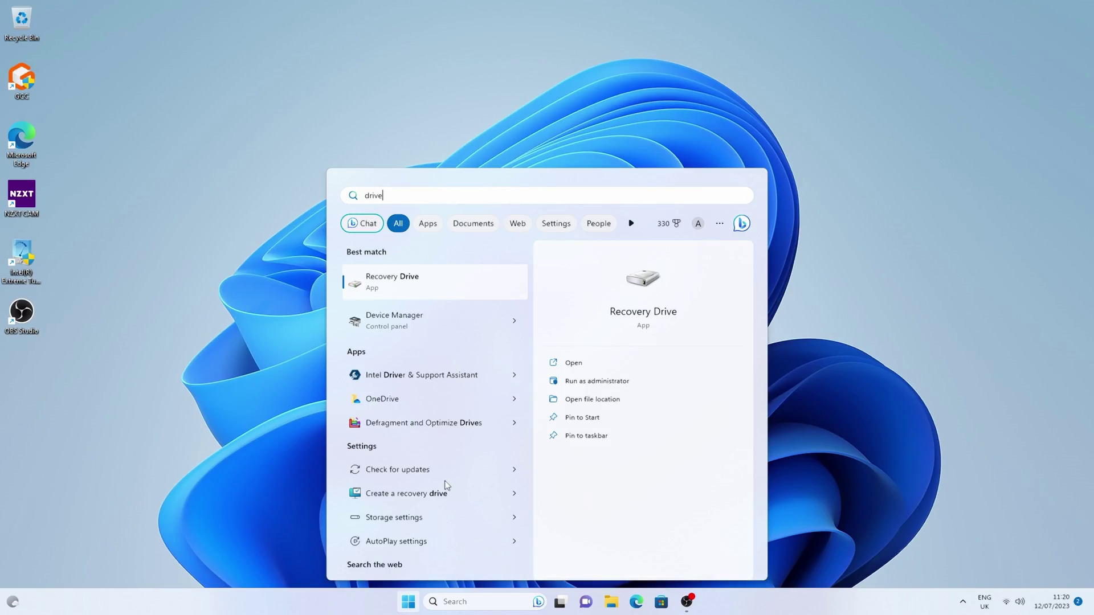
type(" man")
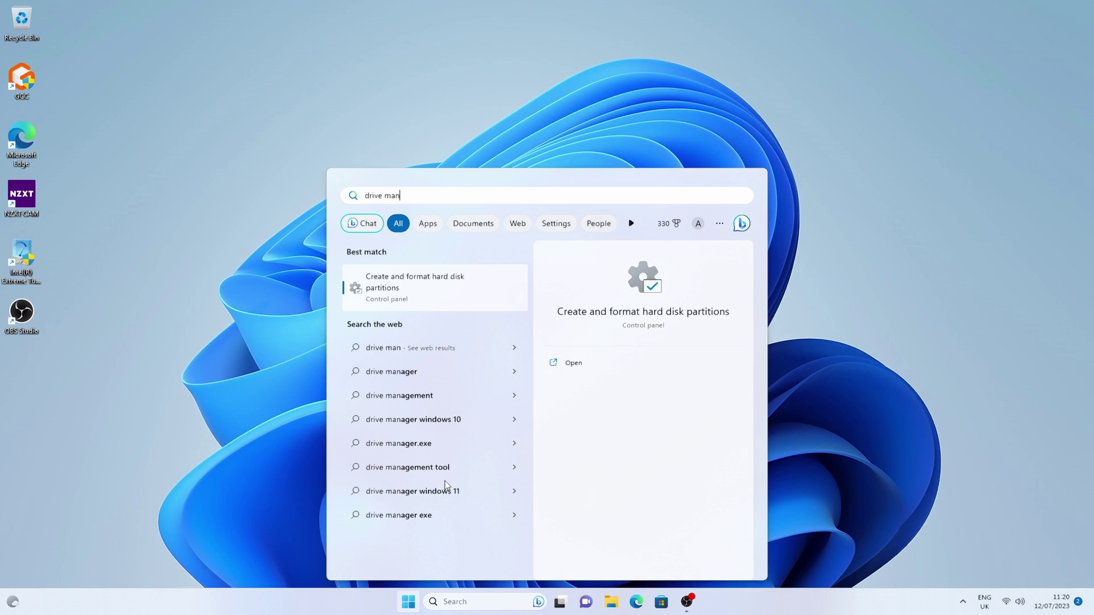
key("Escape")
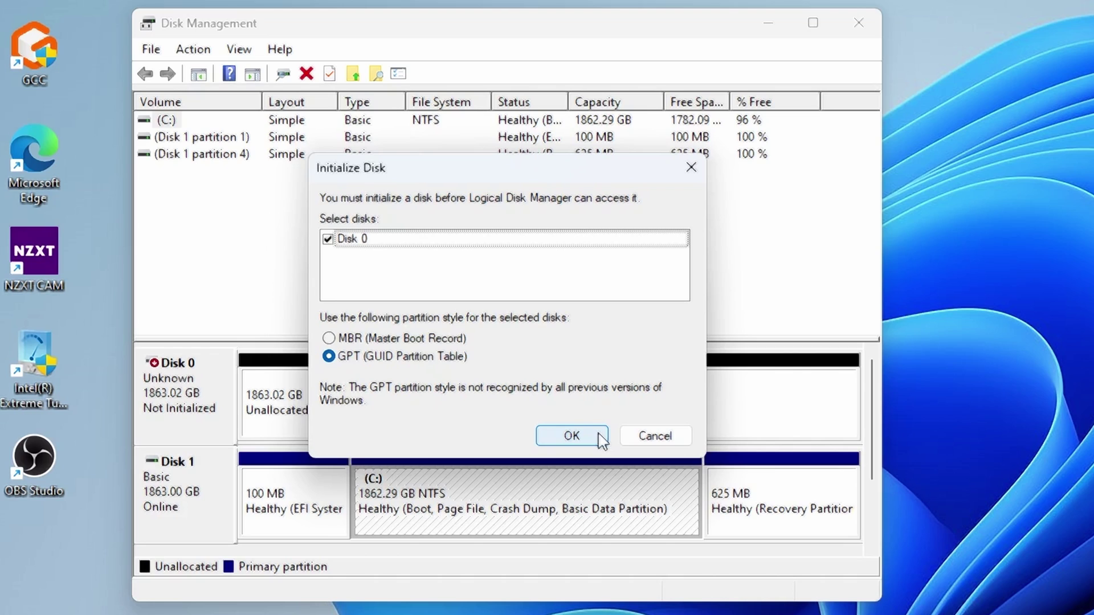
- Initialize Disk 0 as GPT and start a full-size simple volume with drive letter D
left_click(571, 435)
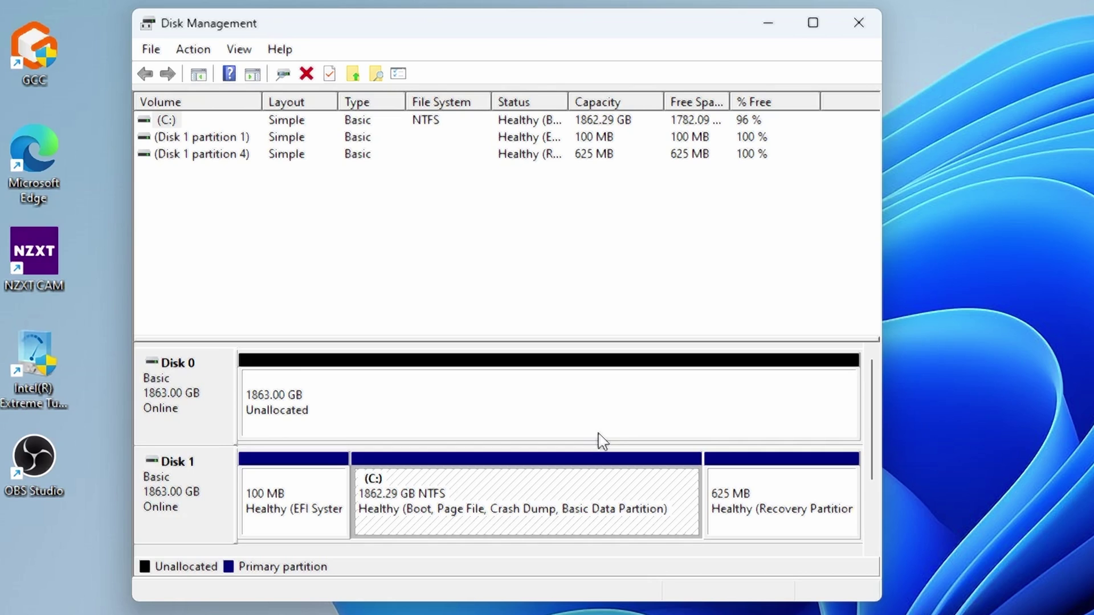
right_click(552, 403)
left_click(586, 413)
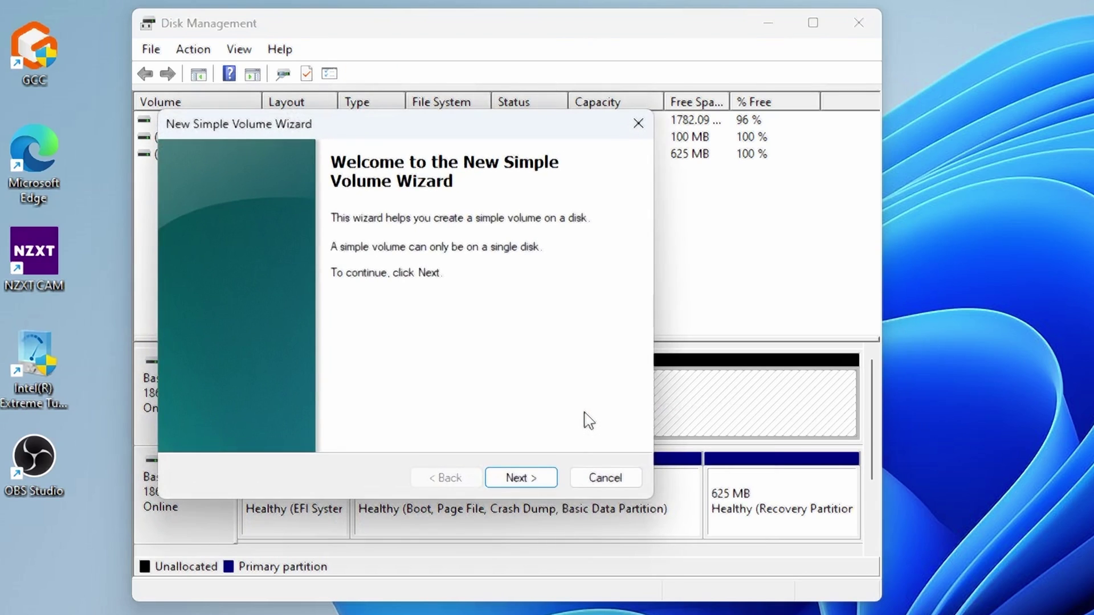
left_click(523, 478)
left_click(530, 477)
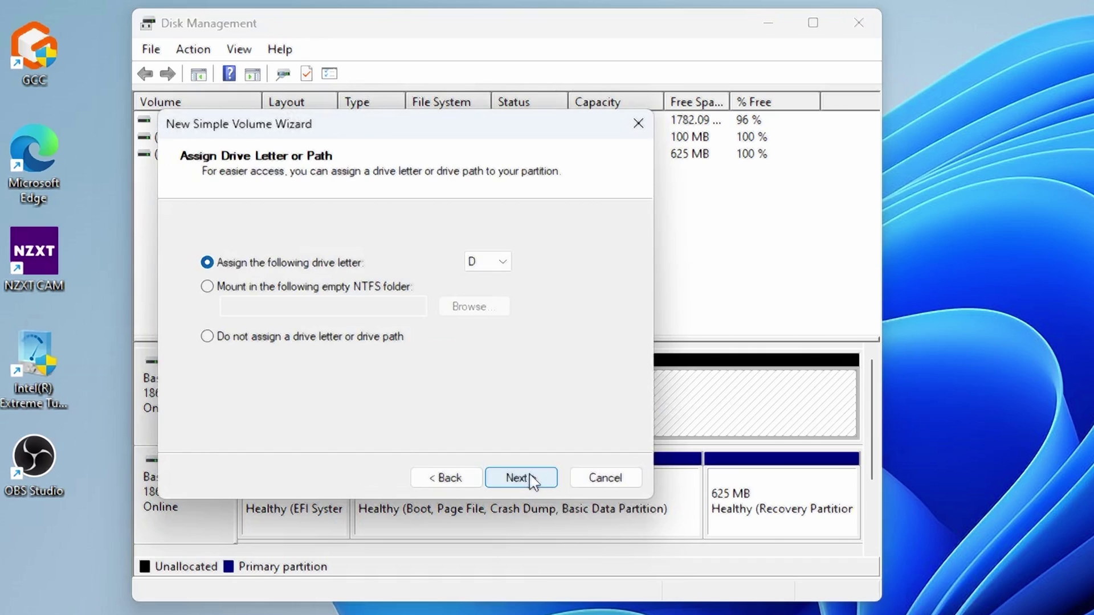
left_click(520, 479)
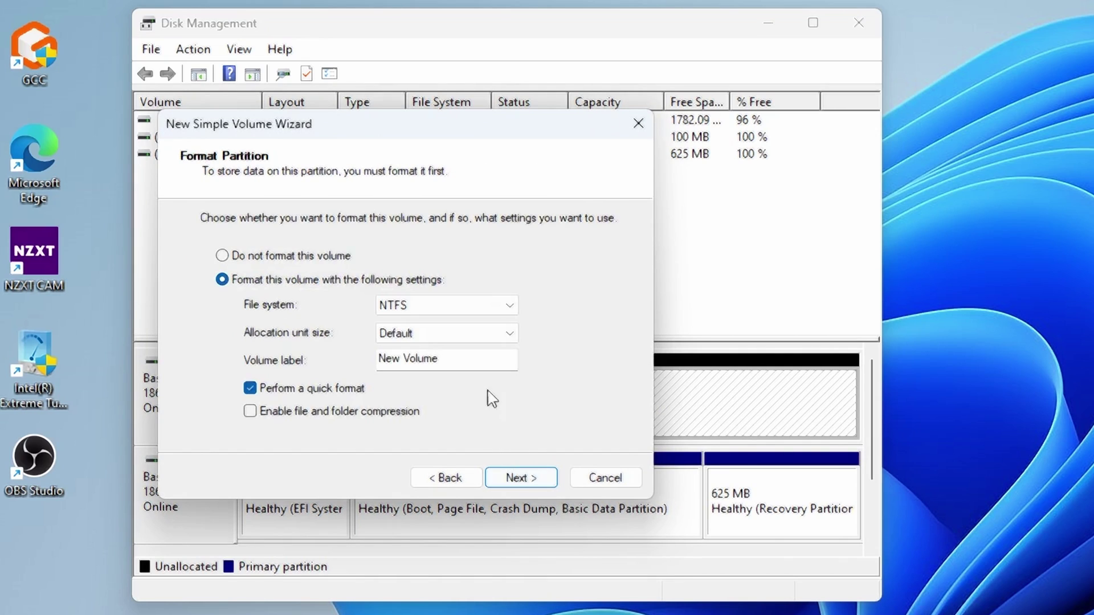
- Label the NTFS quick-format volume 'Seagate Firecuda 540' and create it
left_click(445, 358)
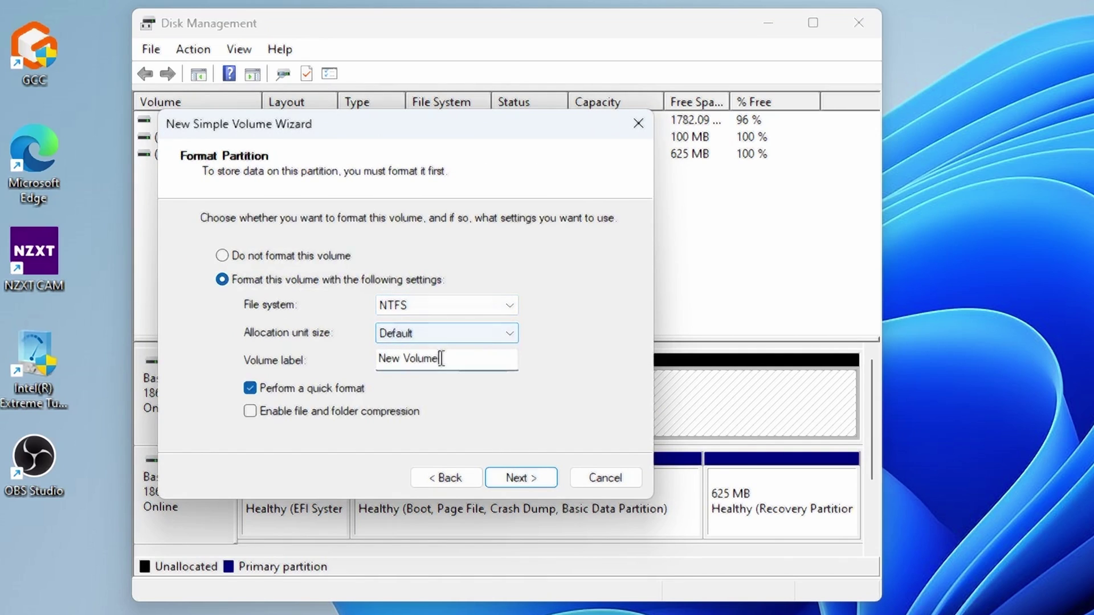
type("AS")
key("ctrl+a")
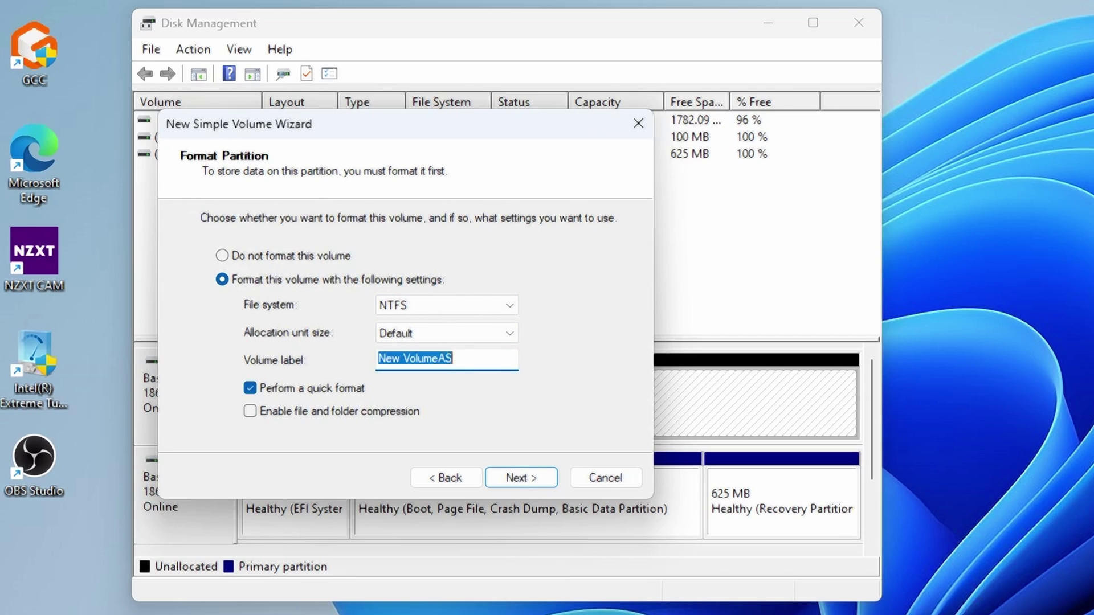
type("=")
key("BackSpace")
type("Seagart")
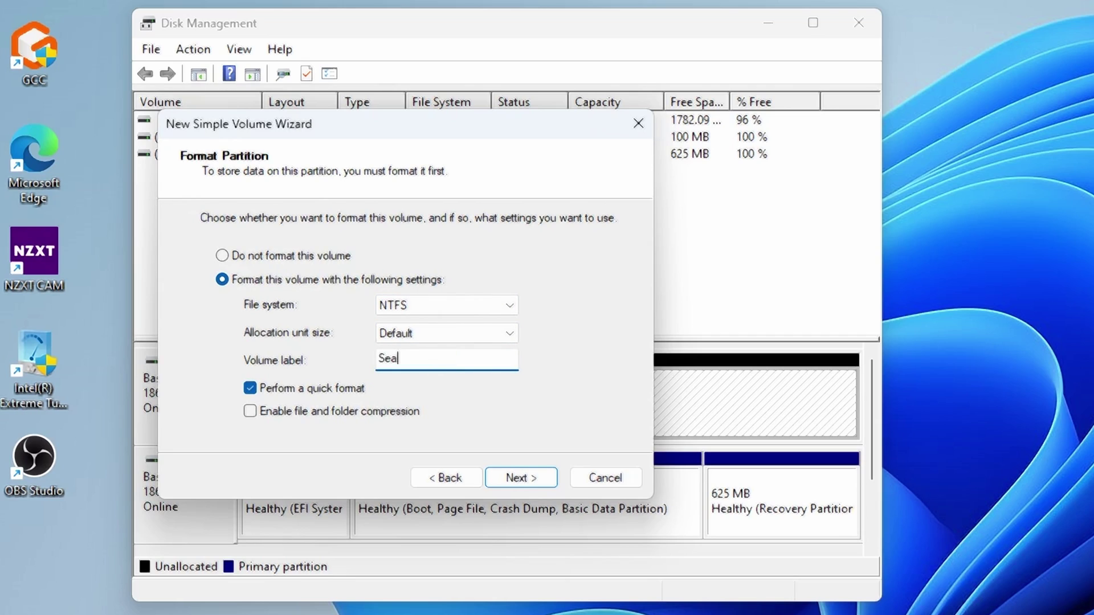
key("BackSpace")
key("BackSpace")
type("te Firecud")
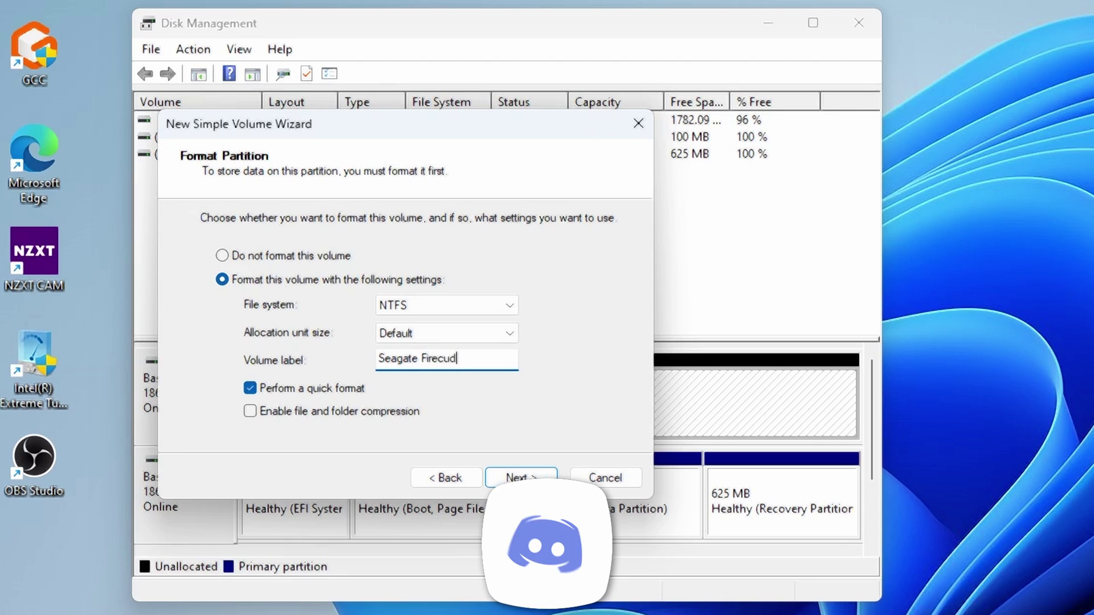
type("a 540")
key("Return")
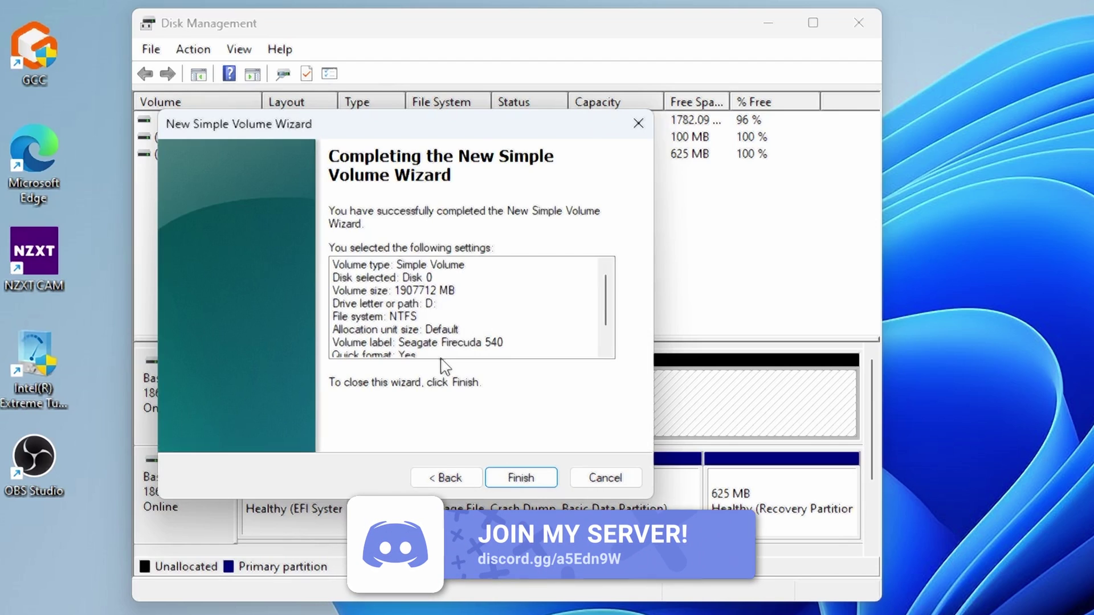
left_click(506, 476)
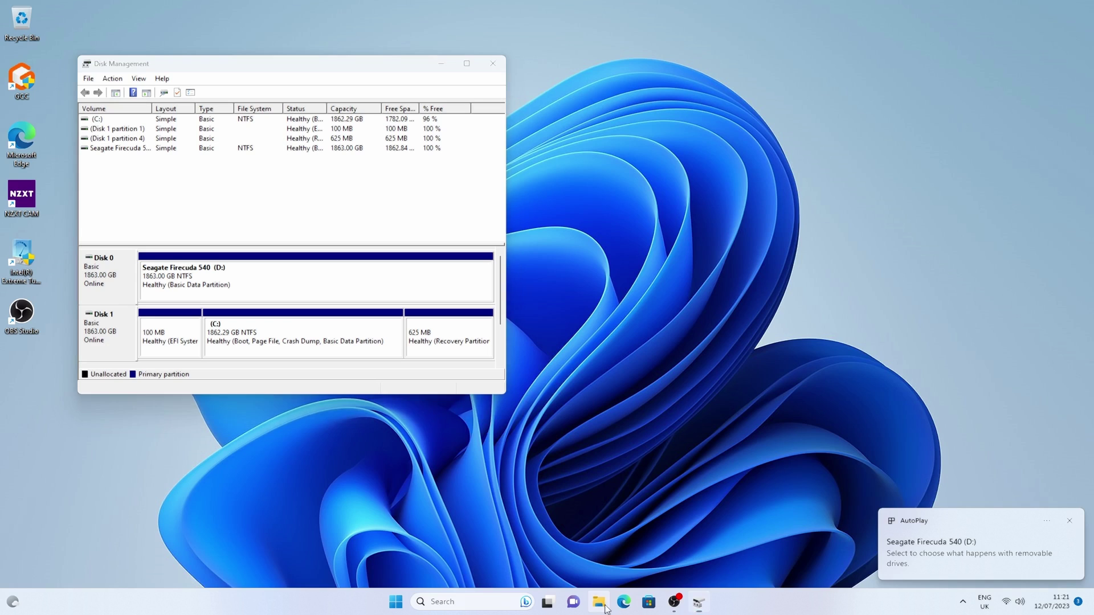
- Once Disk 0 finishes formatting as the 1863.00 GB D: volume, bring up File Explorer's taskbar list
right_click(598, 602)
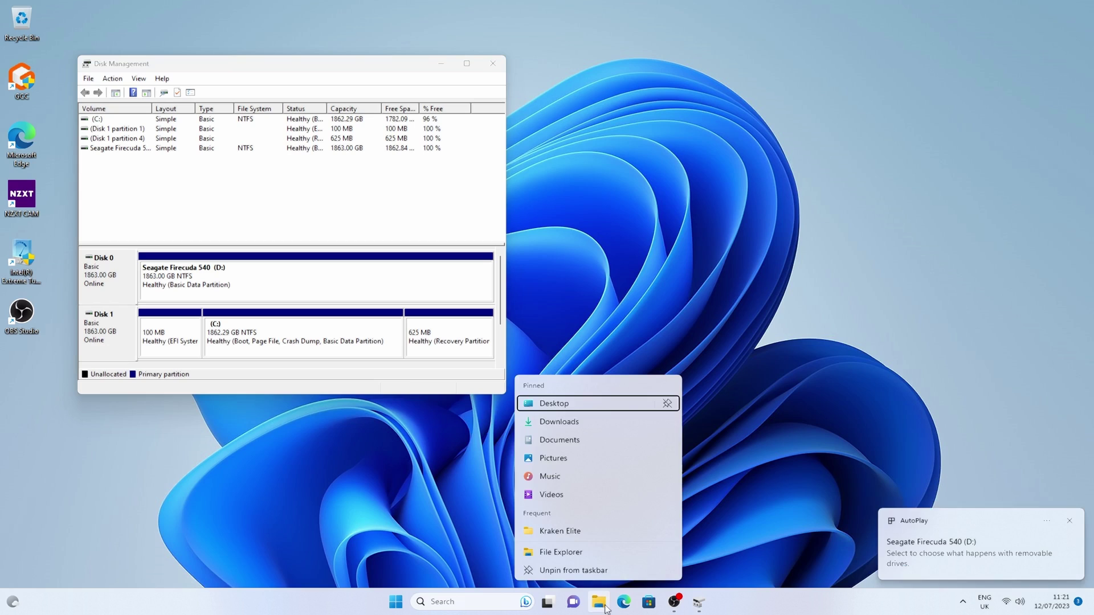
- Open File Explorer, confirm Seagate Firecuda 540 (D:) is empty, and place This PC beside Disk Management
left_click(585, 551)
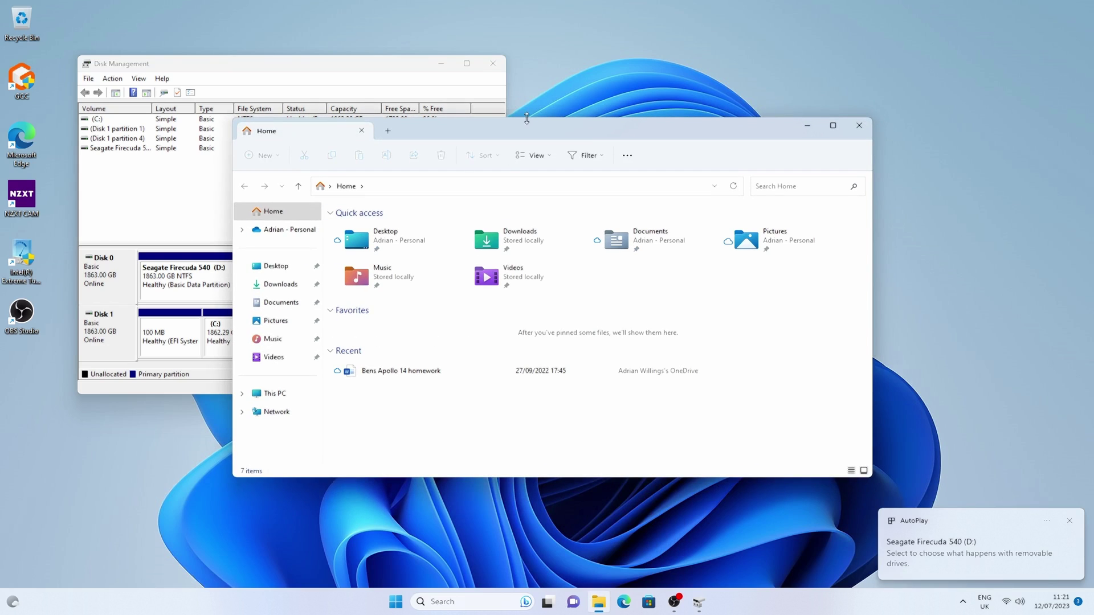
left_click(277, 393)
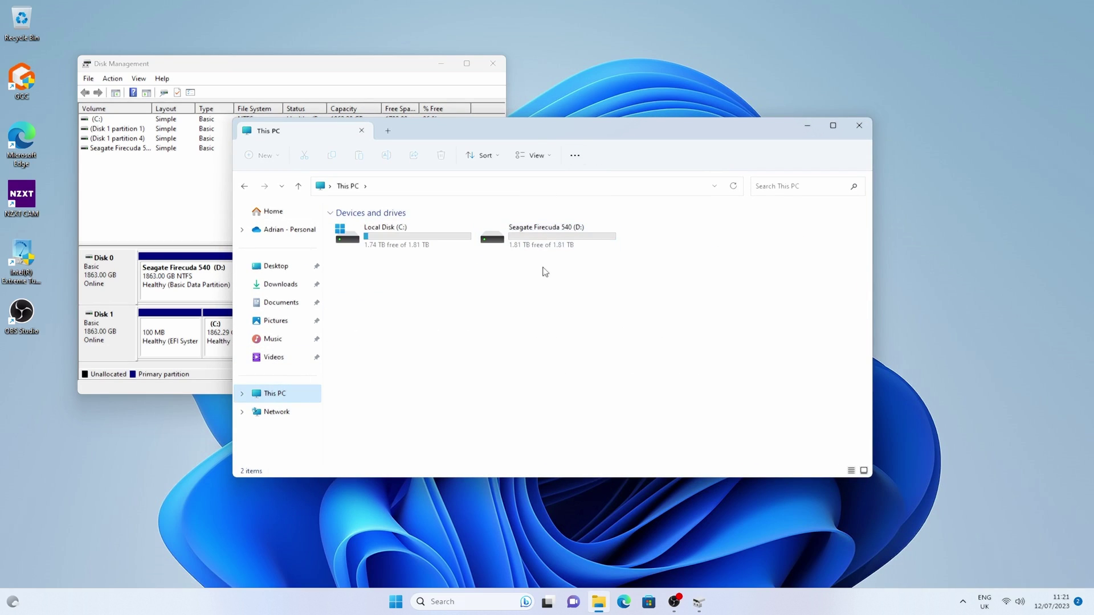
double_click(560, 251)
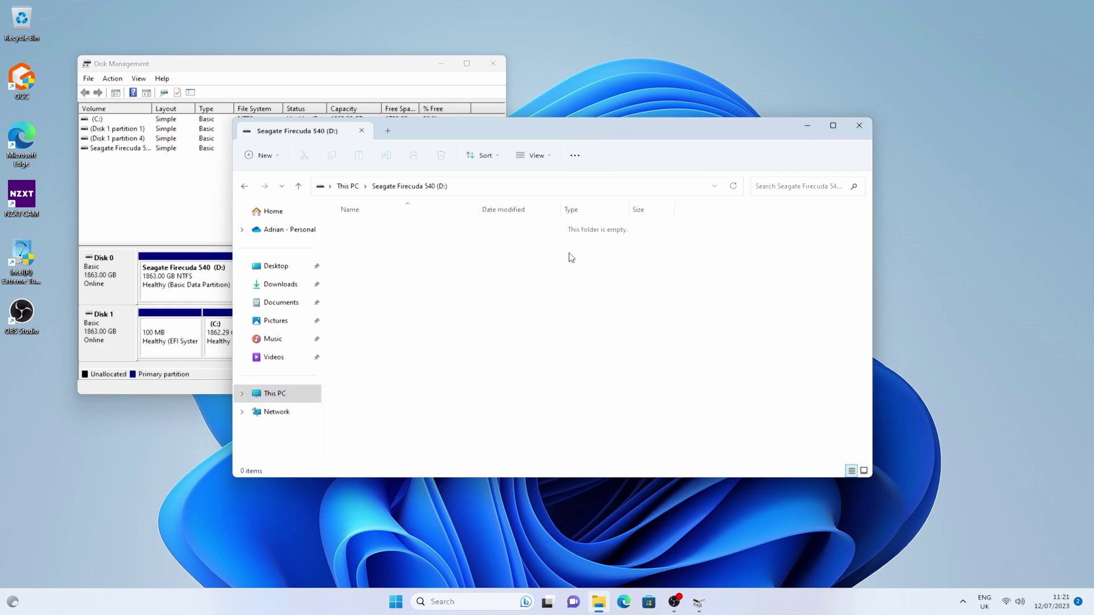
left_click(348, 186)
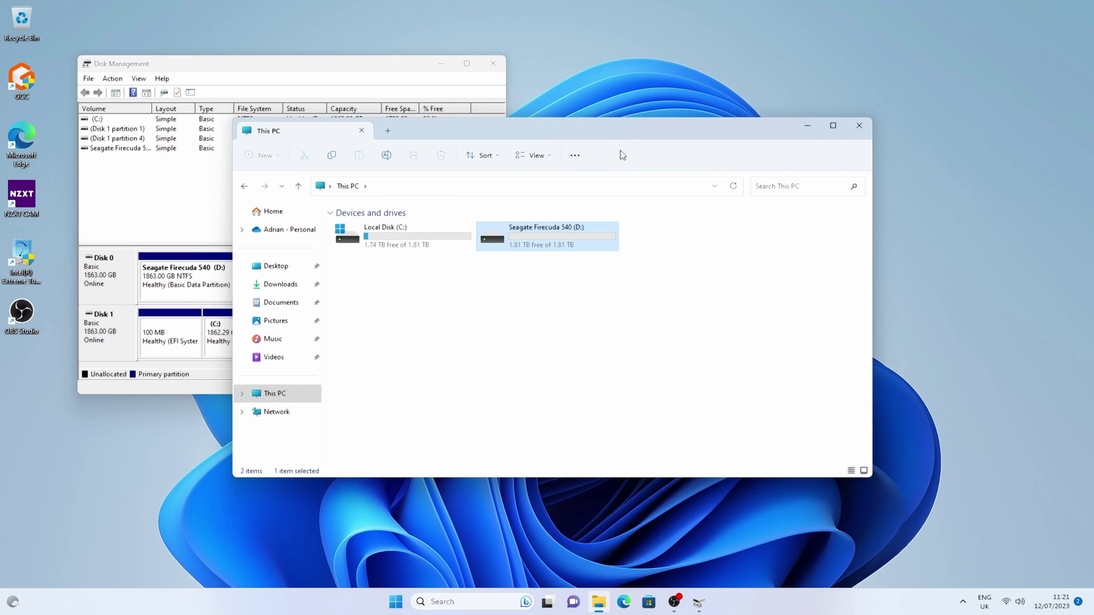
left_click_drag(614, 135, 894, 71)
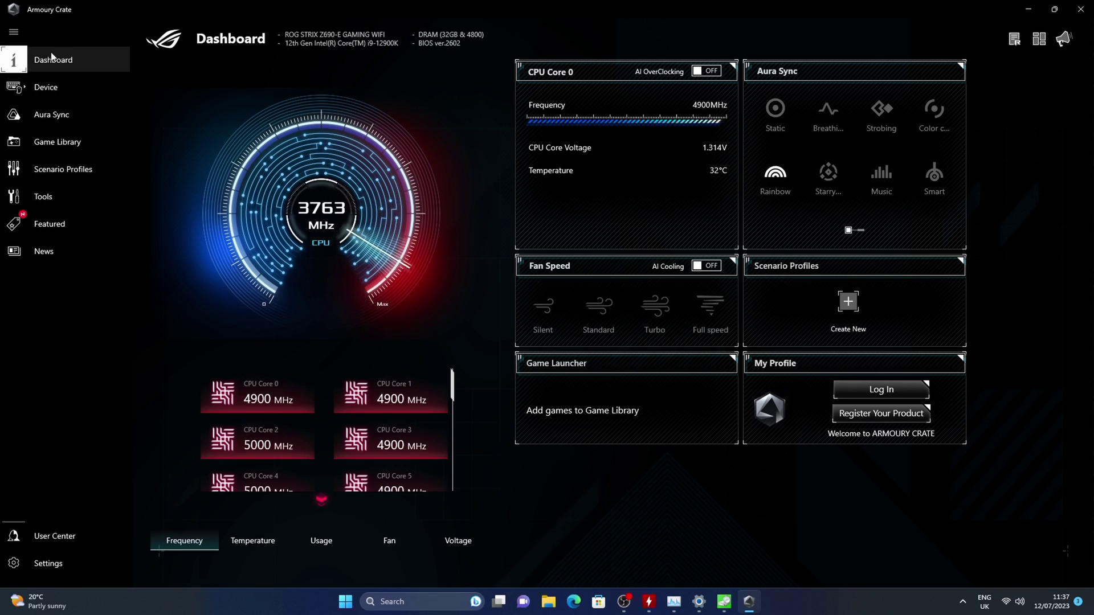
- Open the ROG STRIX Z690-E GAMING WIFI Disk Info, confirming the Seagate ZP2000GM30004 runs PCIe 5.0 x4
mouse_move(48, 83)
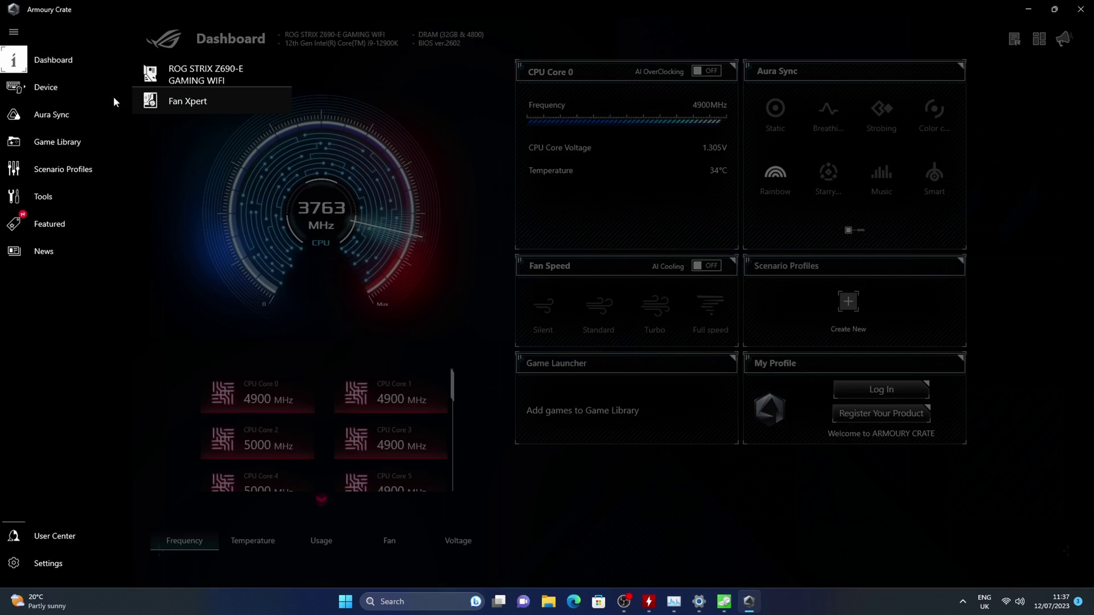
left_click(182, 73)
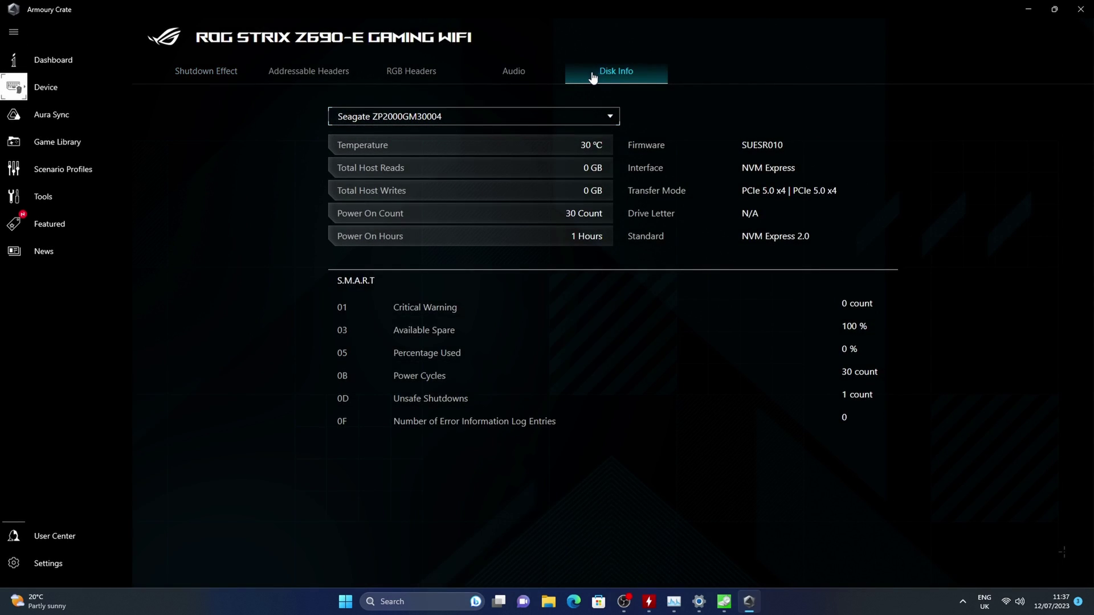
left_click(449, 116)
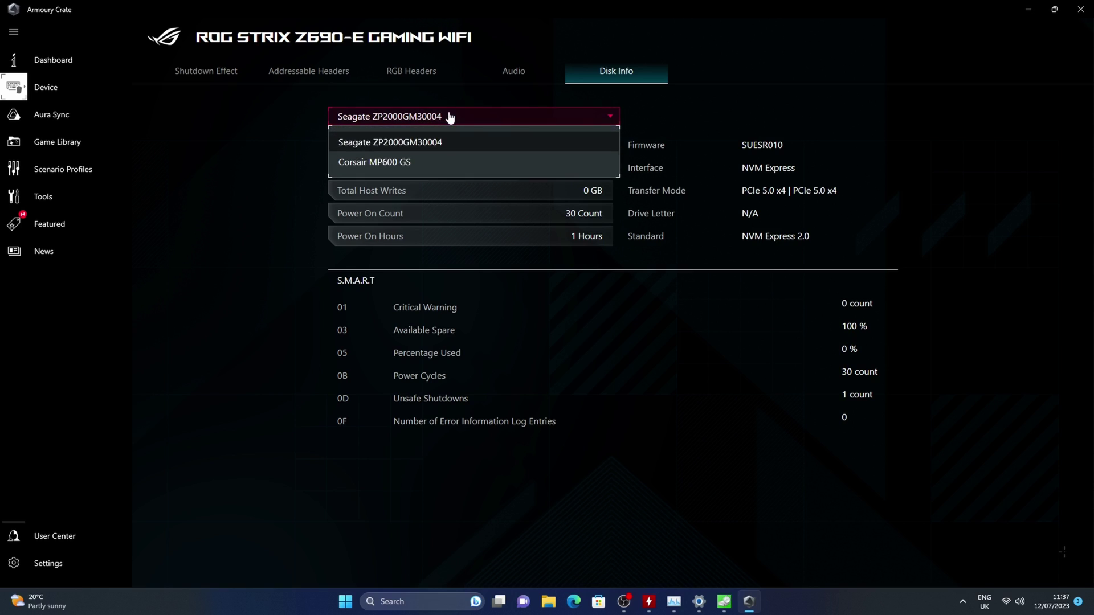
left_click(449, 117)
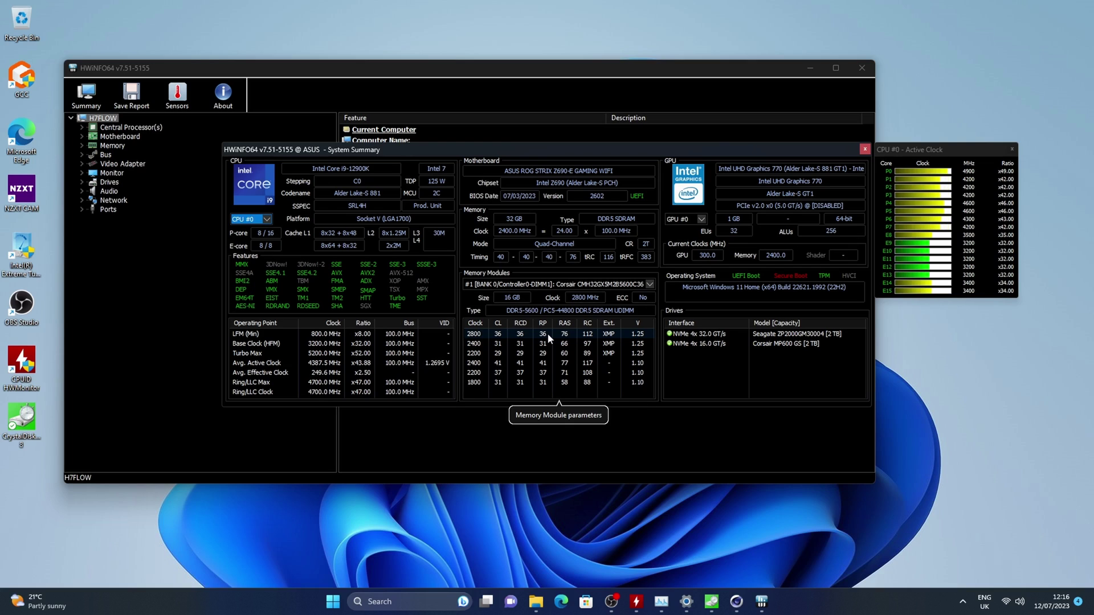
- Review the Seagate ZP2000GM30004 under NVMe Drives: PCIe 4x 32.0 GT/s link, S.M.A.R.T. status OK
left_click(864, 149)
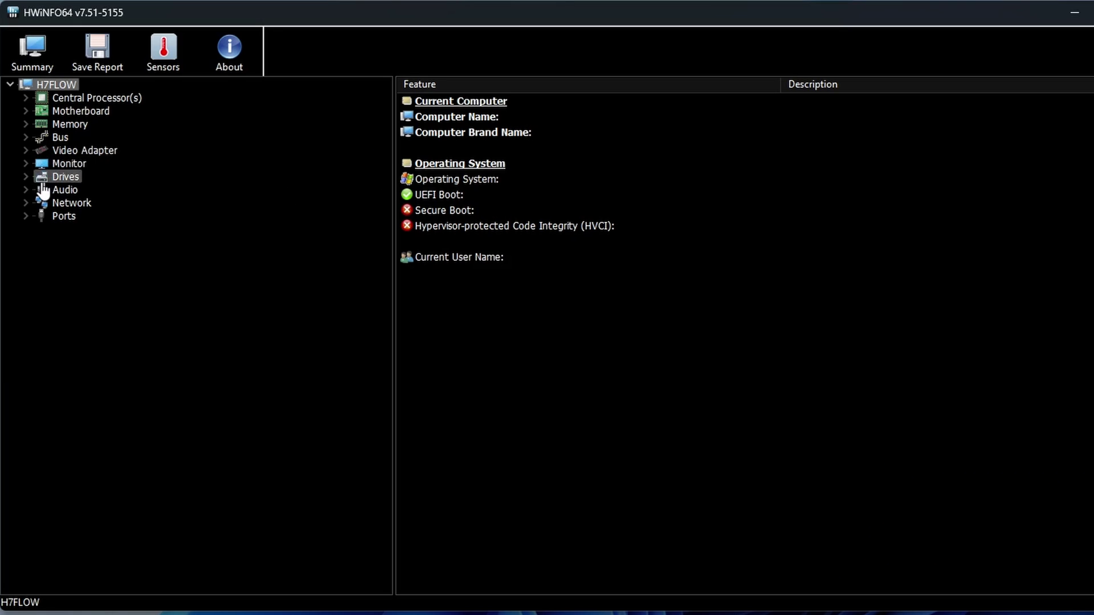
left_click(25, 176)
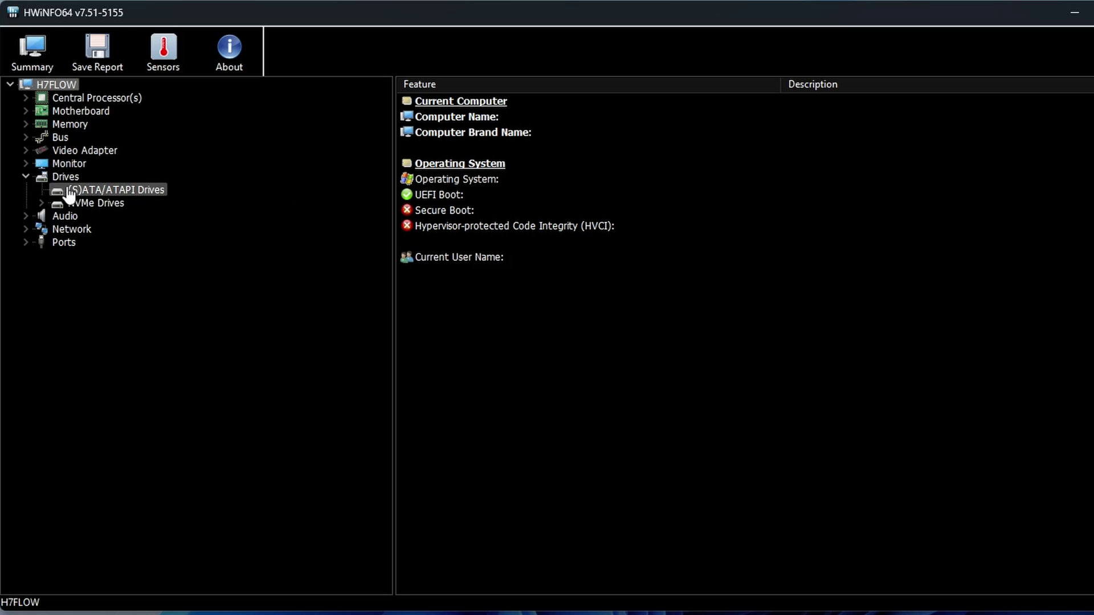
left_click(43, 201)
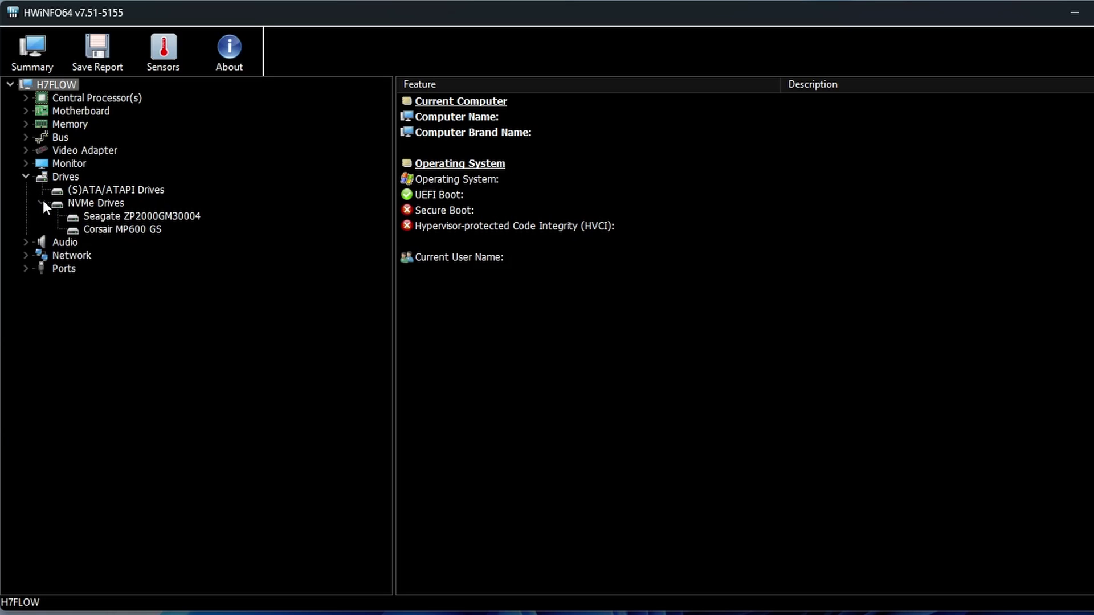
left_click(116, 218)
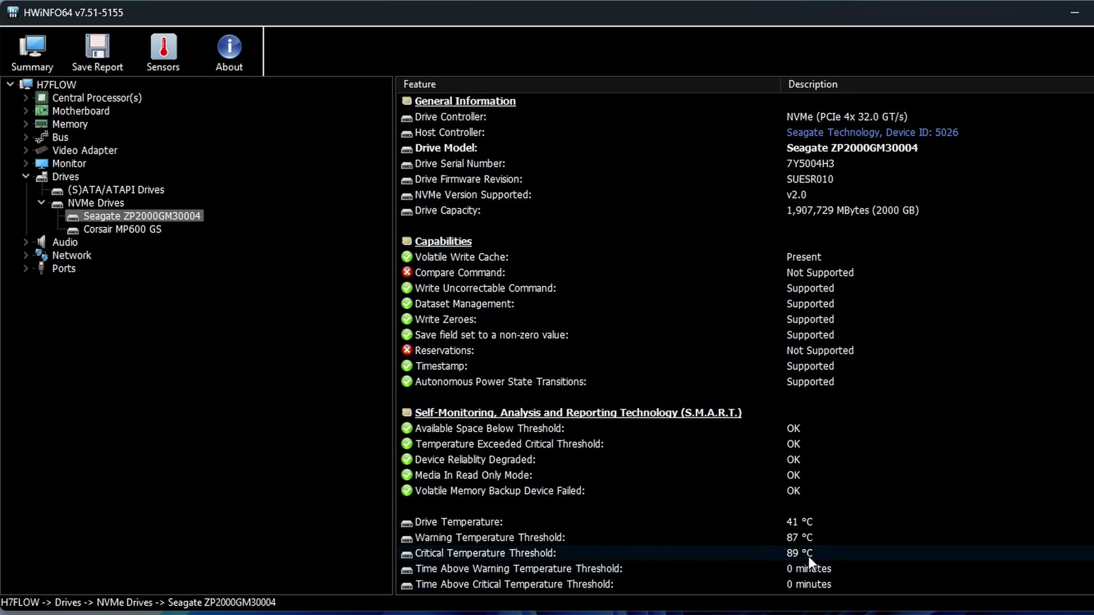
scroll(848, 552, "down", 3)
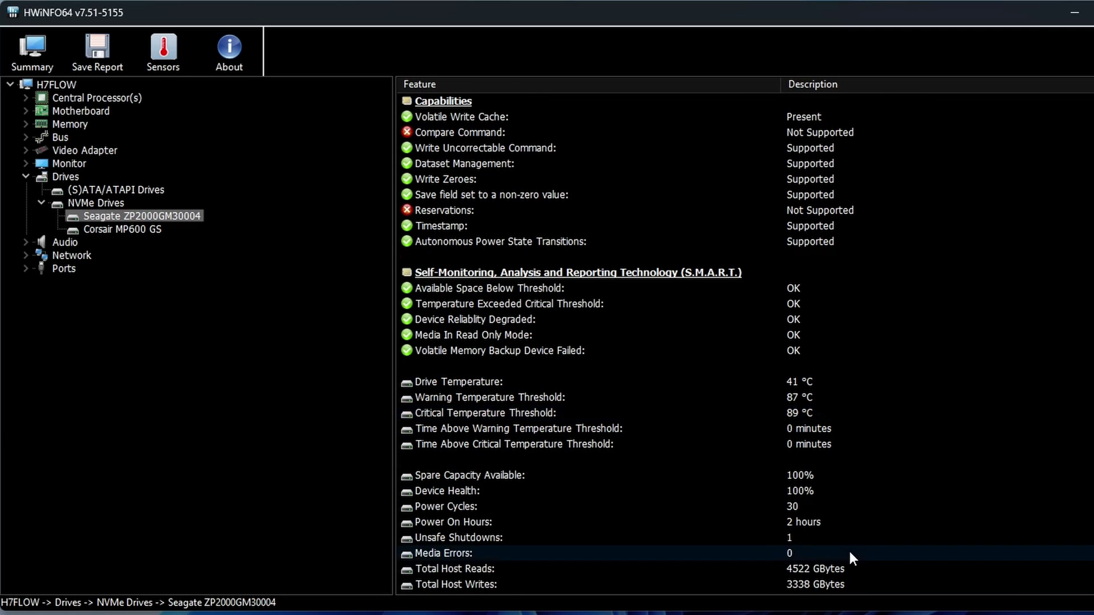
scroll(848, 548, "up", 3)
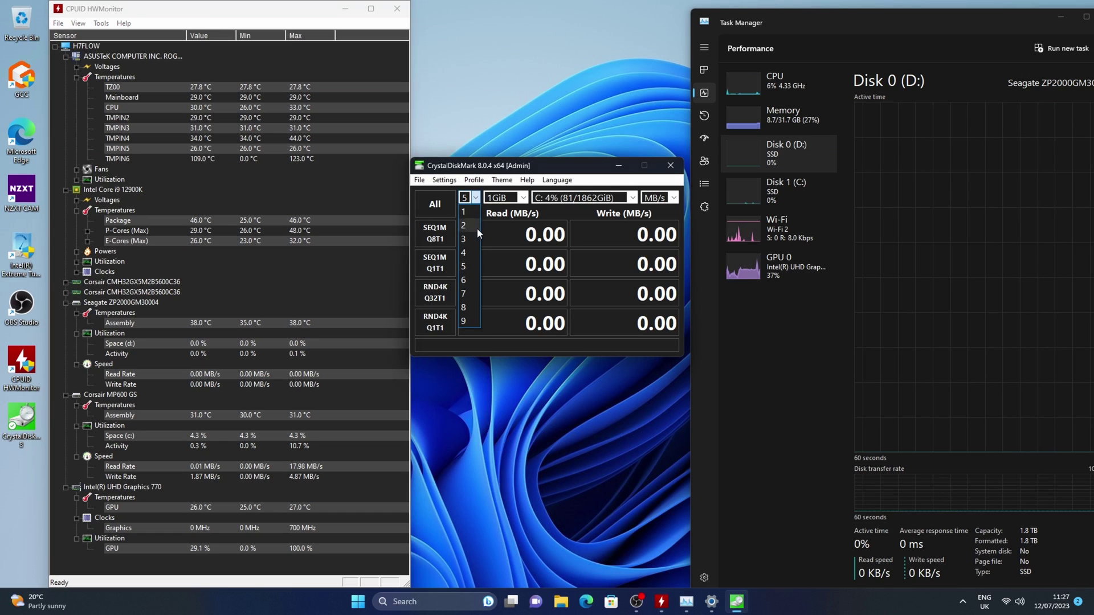
- Run every CrystalDiskMark test on drive D: with a 64GiB test size, results in MB/s
left_click(514, 194)
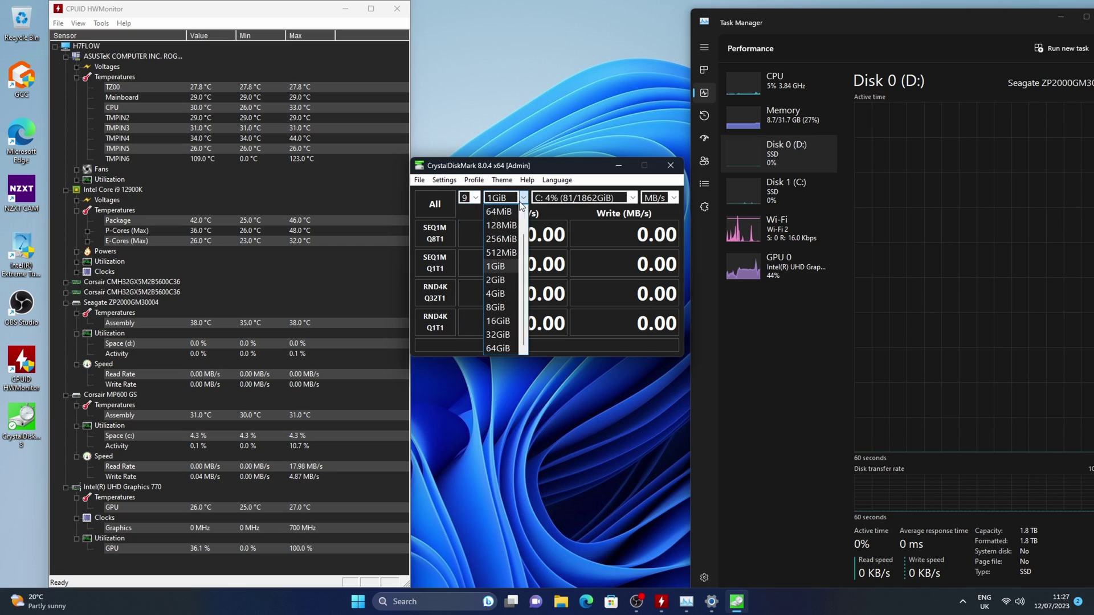
left_click(504, 346)
left_click(581, 198)
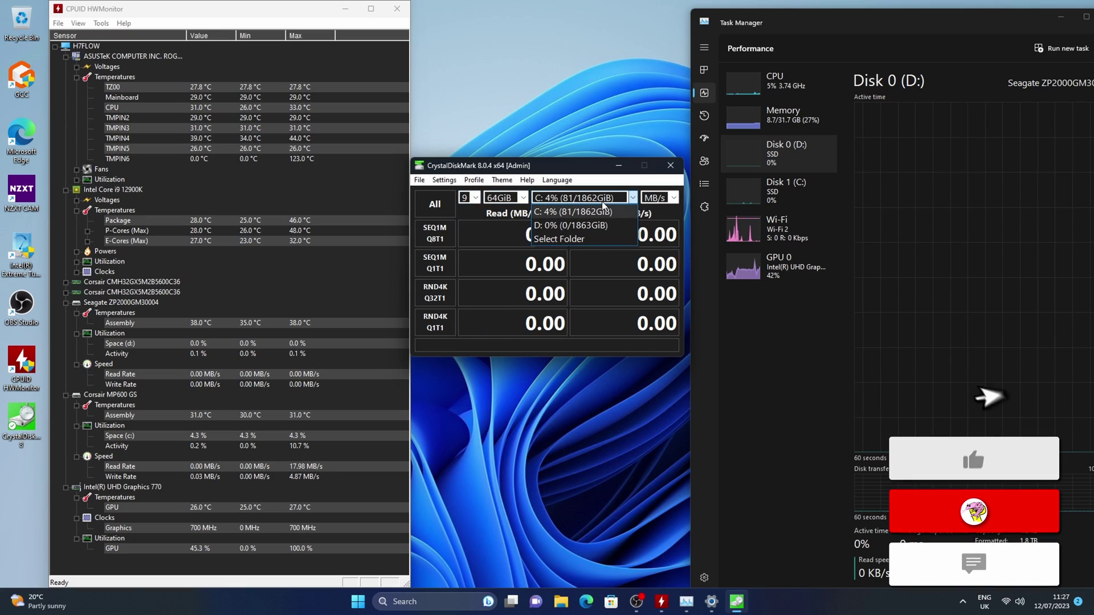
left_click(580, 223)
left_click(658, 197)
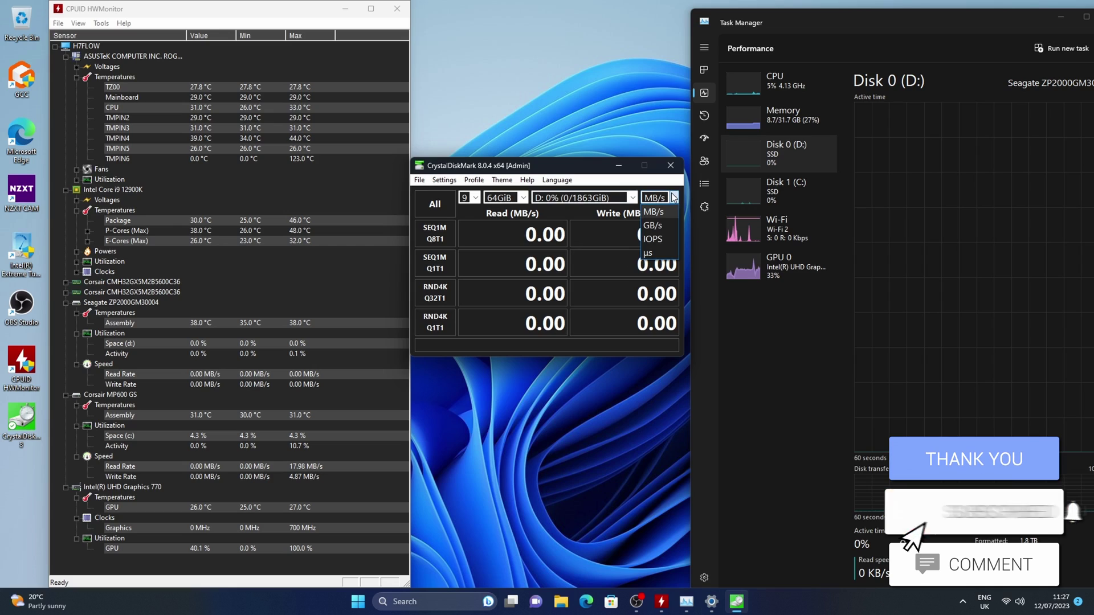
left_click(656, 209)
left_click(435, 204)
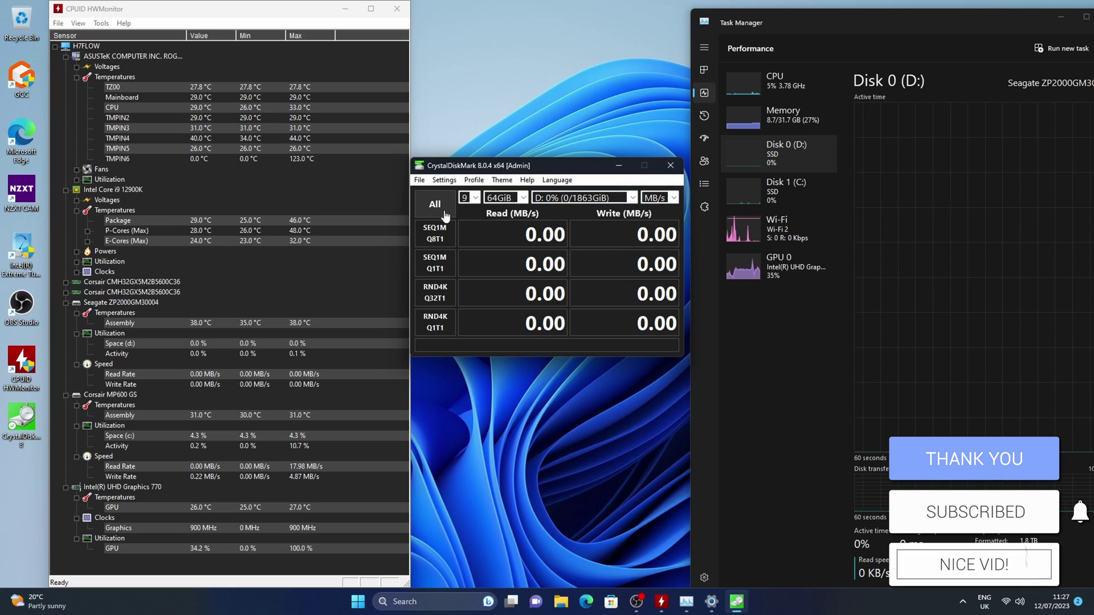